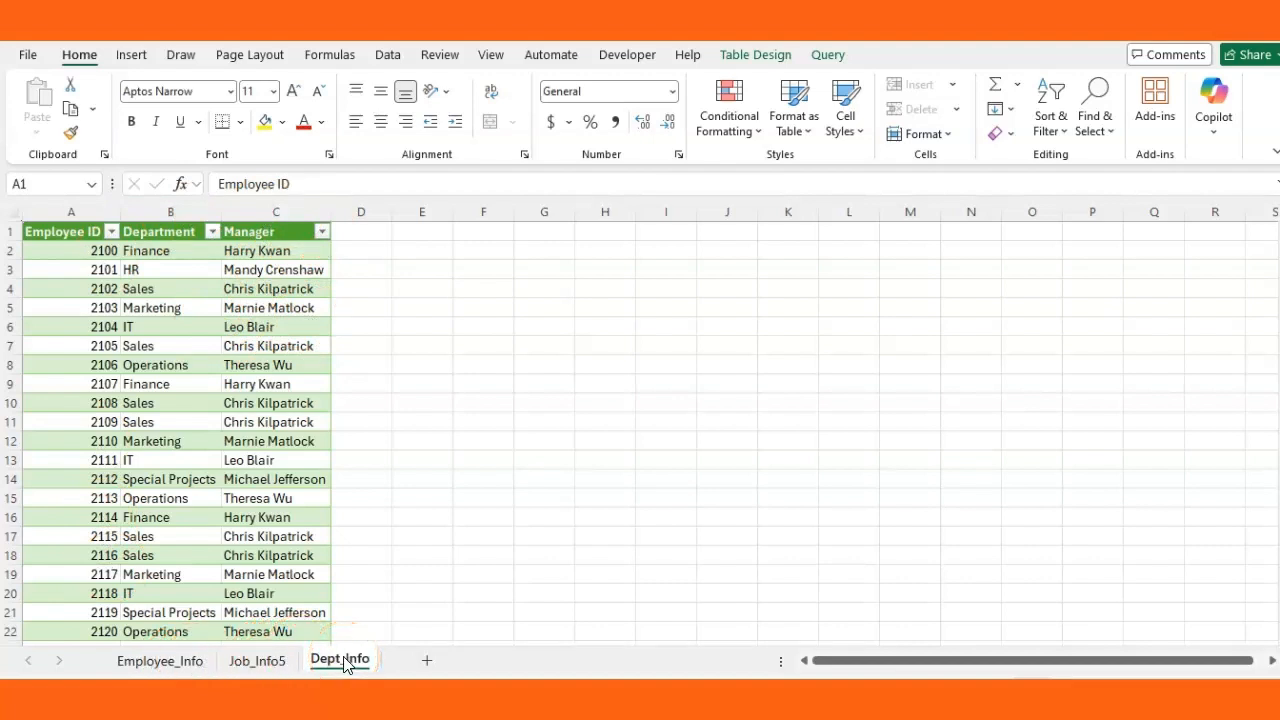
Review the Job_Info5 and Employee_Info sheets, highlighting the shared Employee ID column in each.
left_click(262, 661)
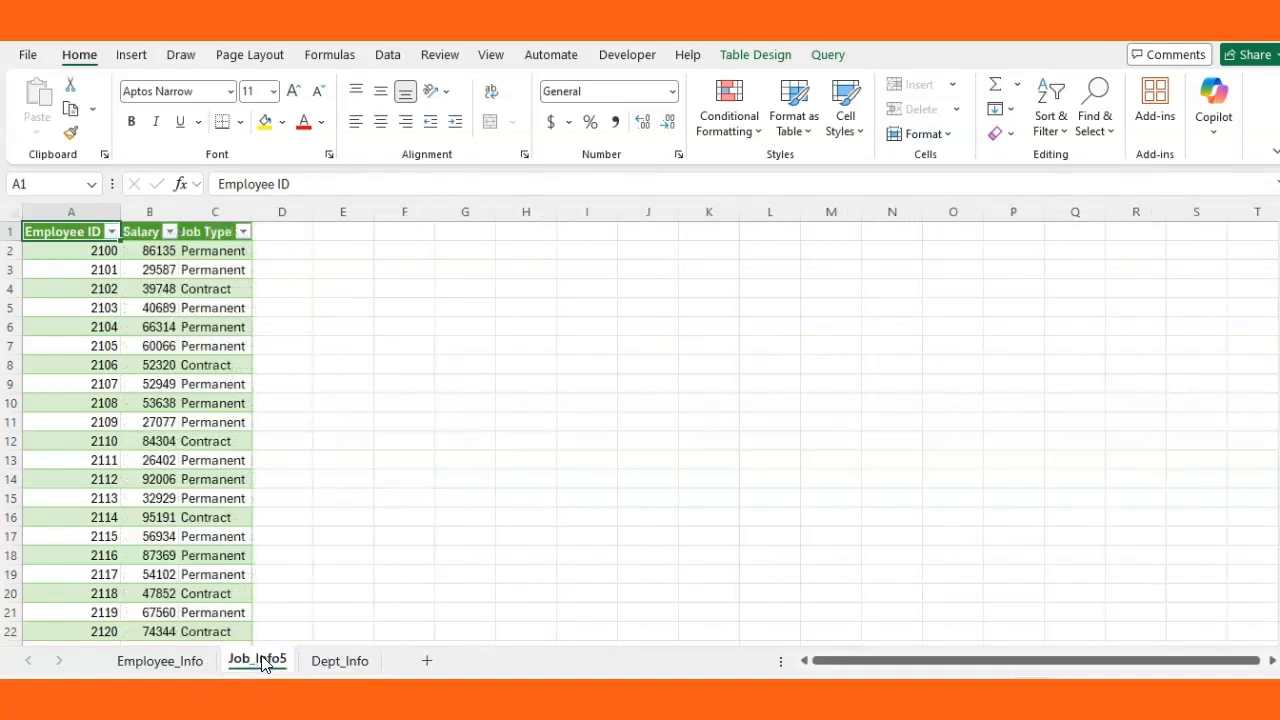
left_click(162, 662)
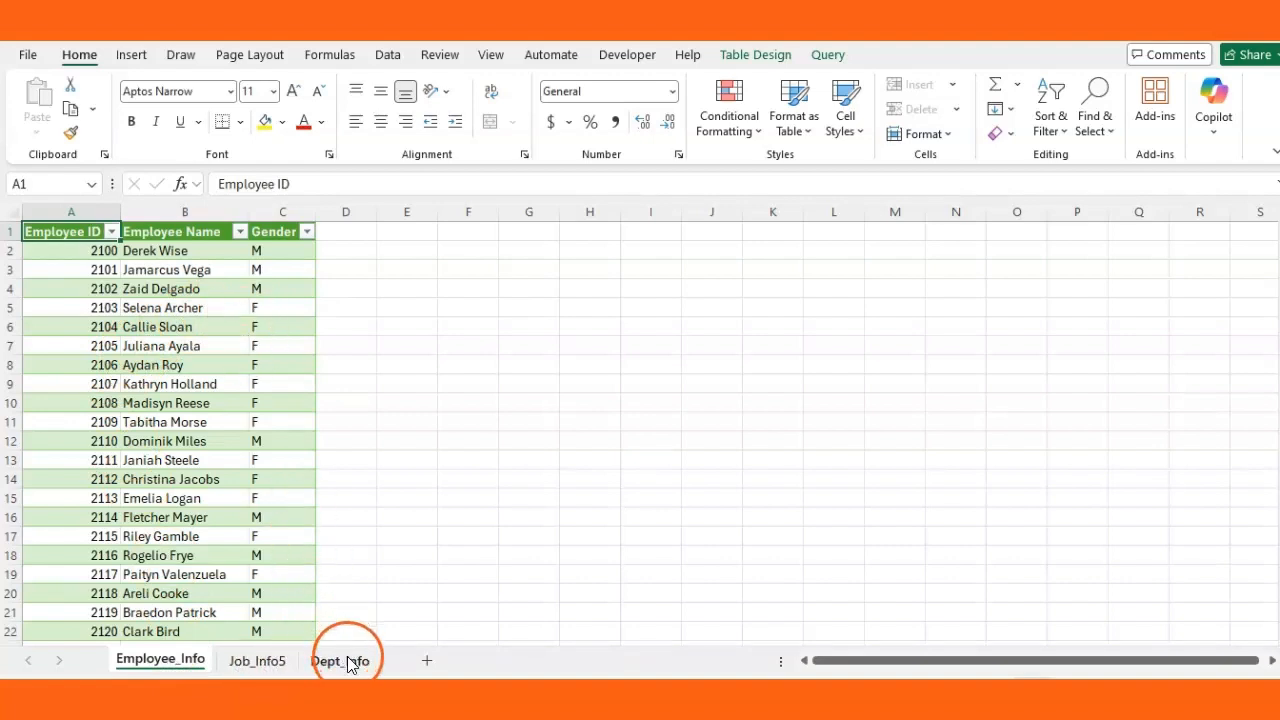
left_click(65, 212)
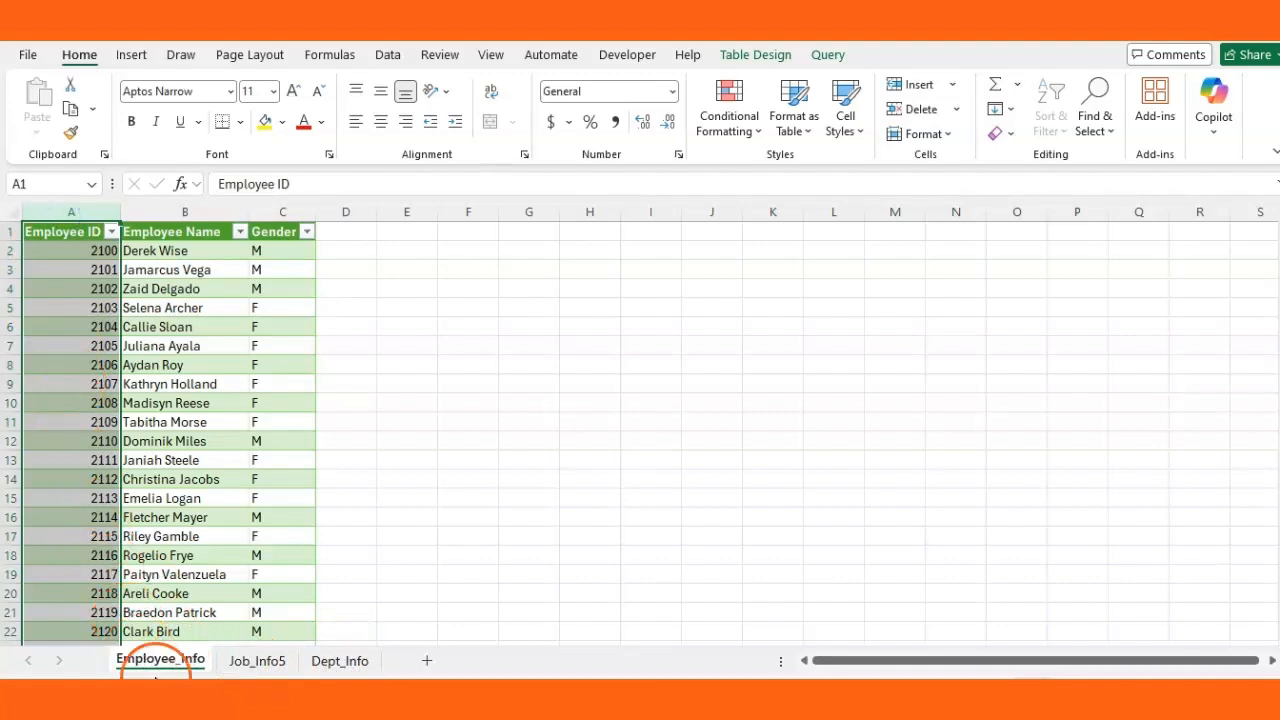
left_click(260, 660)
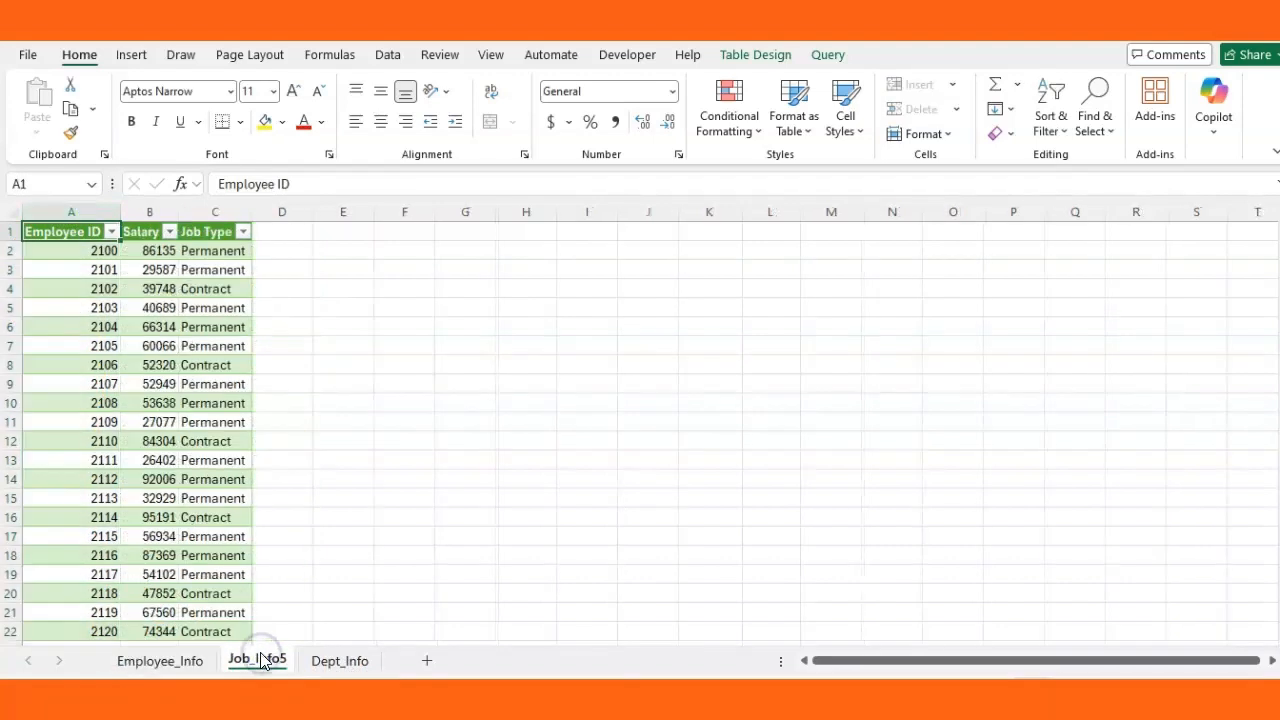
left_click(72, 211)
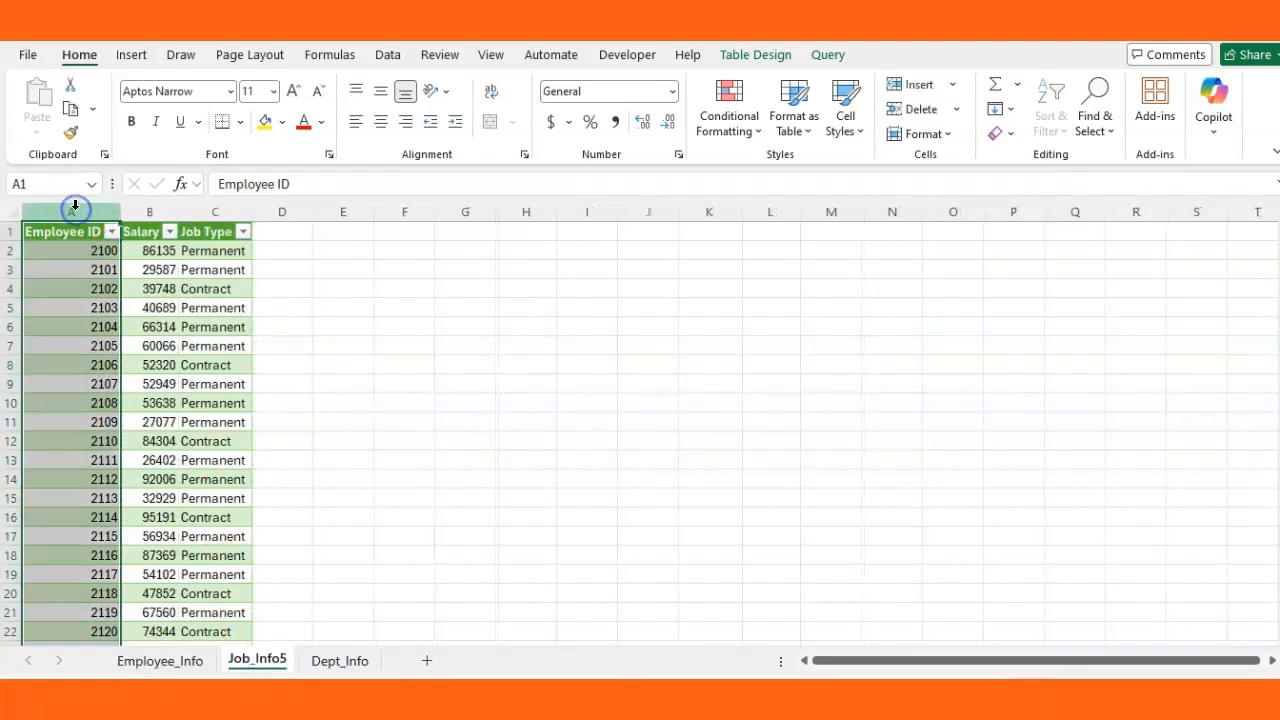
Apply the Number format to the Employee ID column on the Dept_Info sheet.
left_click(335, 661)
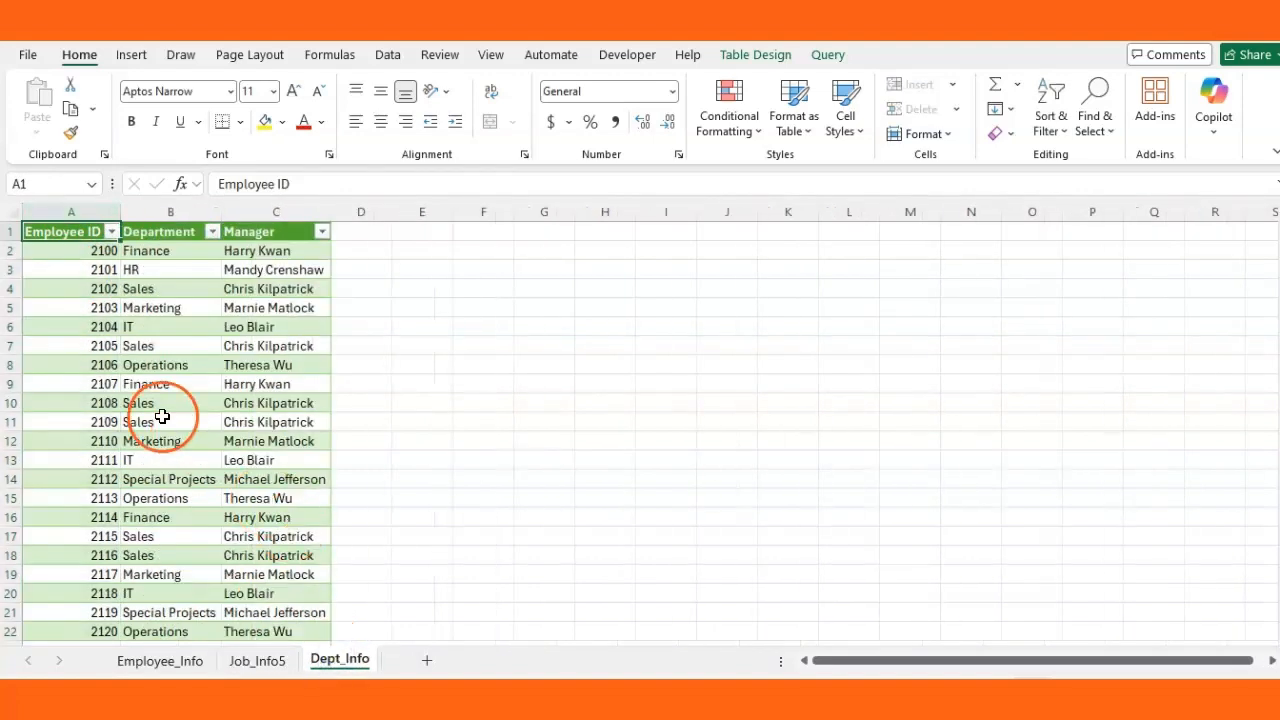
left_click(60, 212)
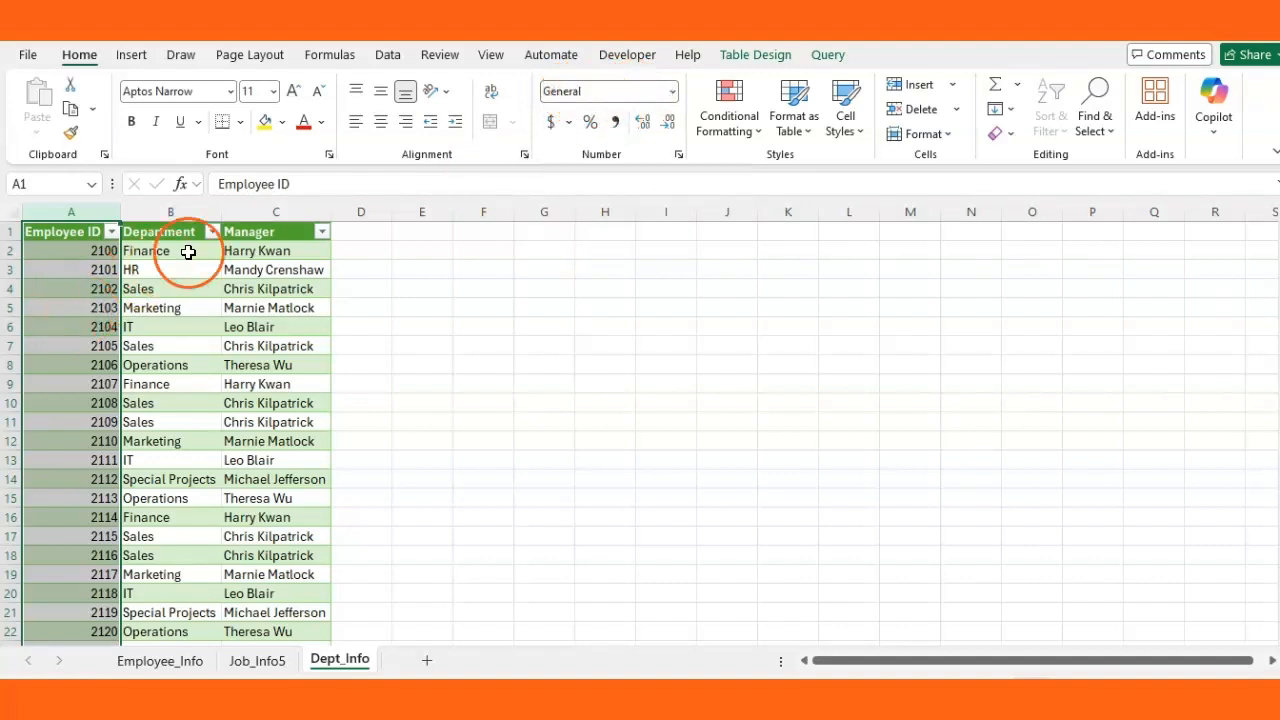
left_click(673, 96)
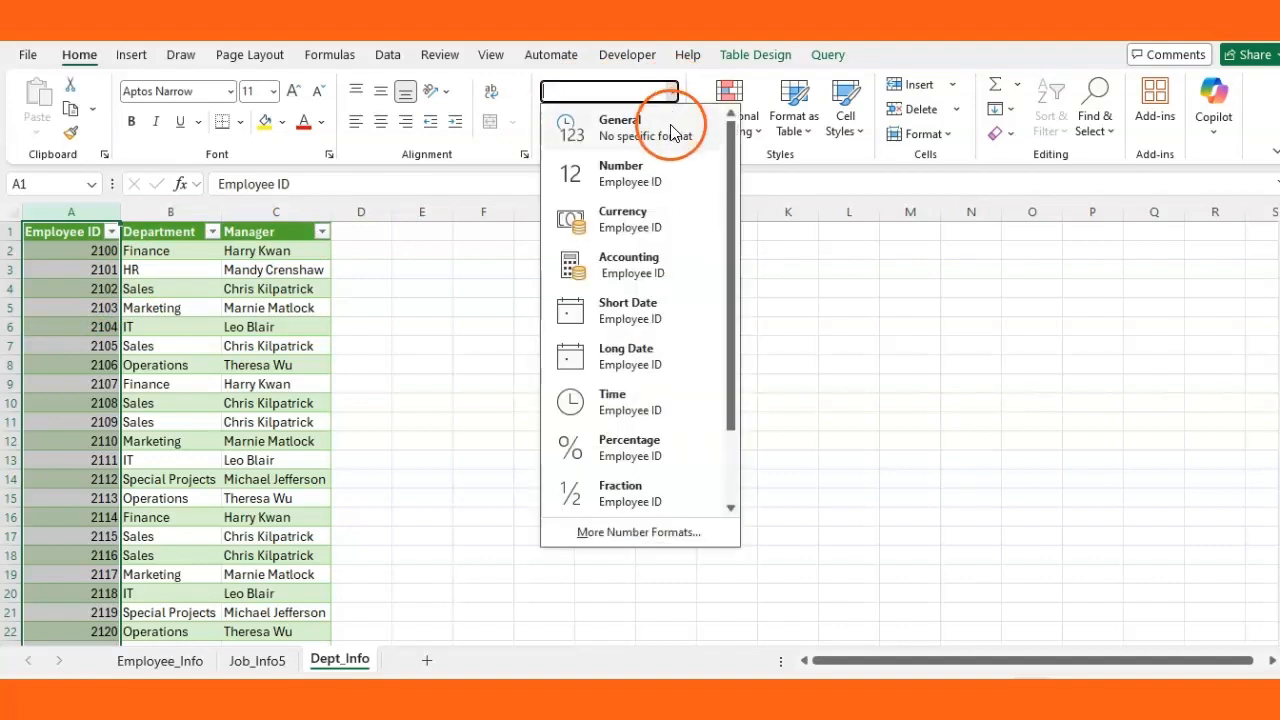
left_click(620, 175)
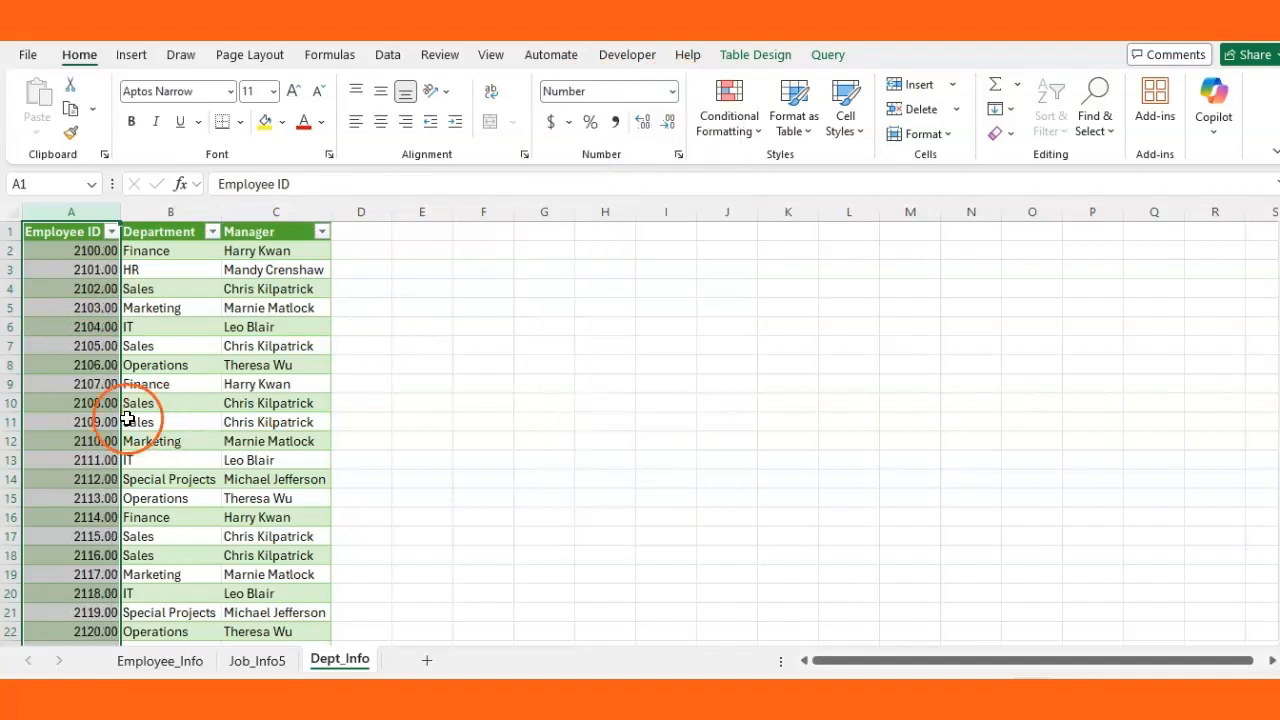
Format the Department and Manager columns on the Dept_Info sheet as Text.
left_click(171, 215)
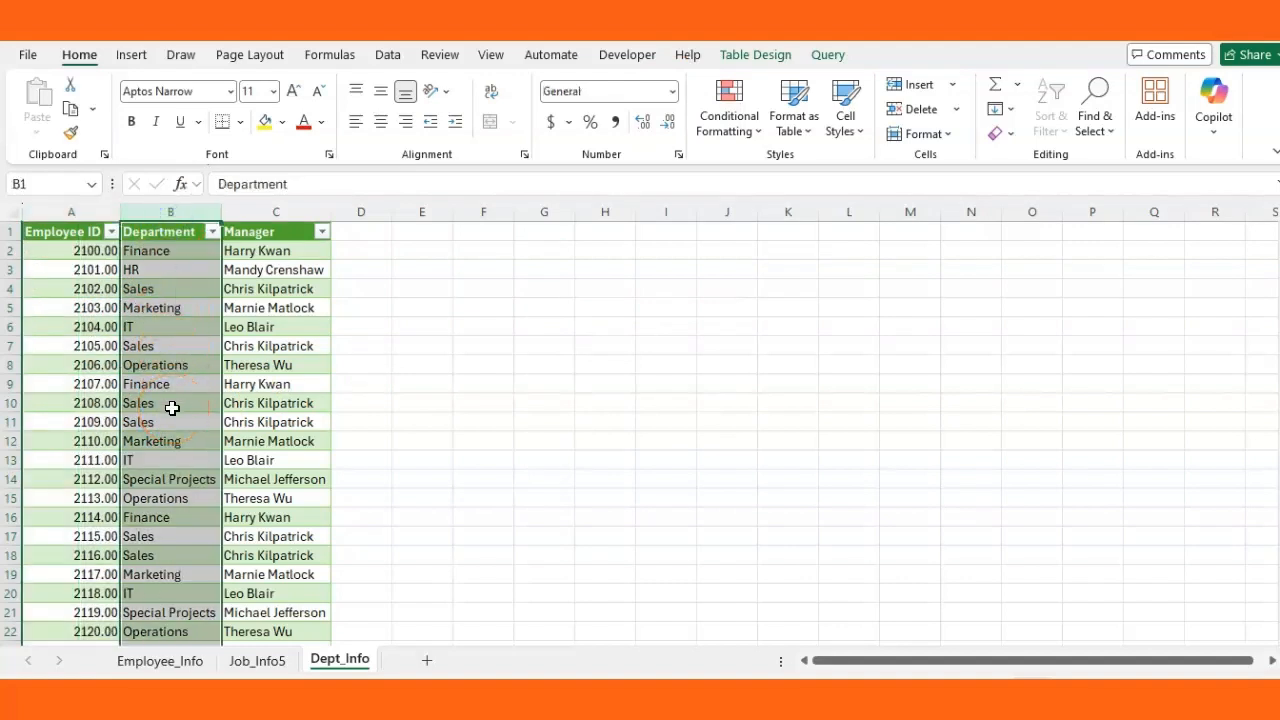
left_click(672, 91)
scroll(658, 415, "down", 2)
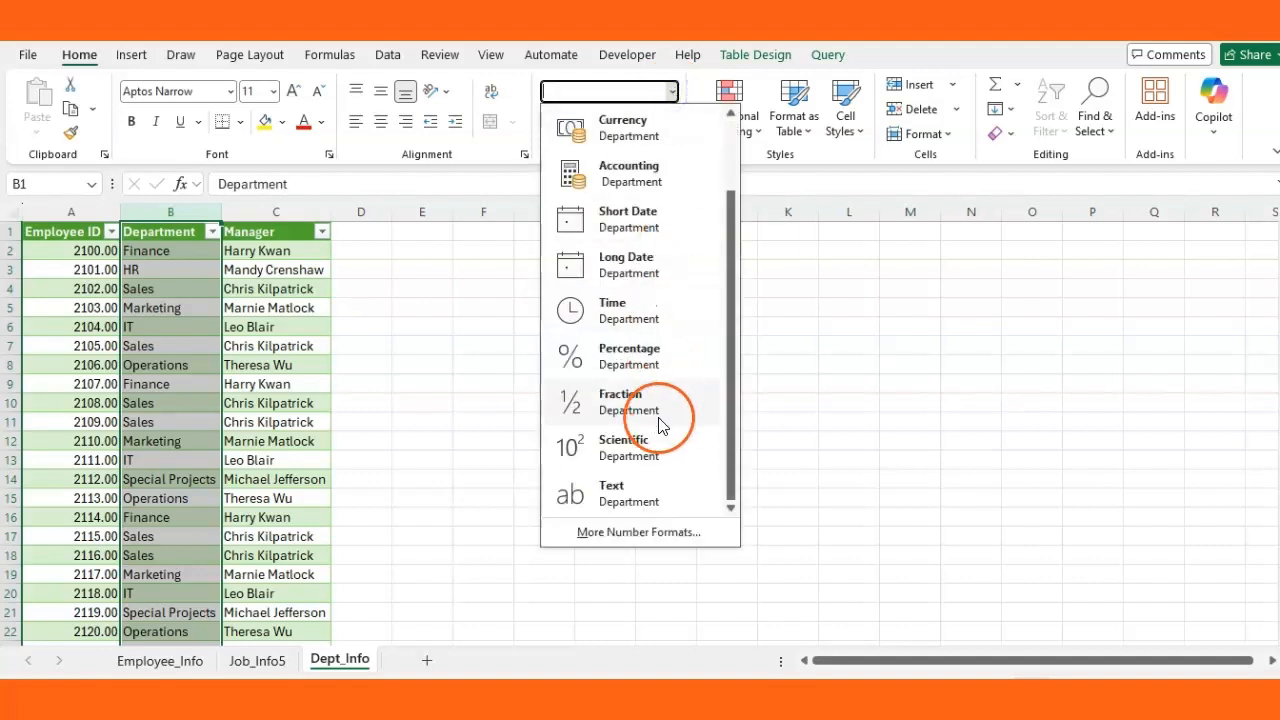
left_click(622, 490)
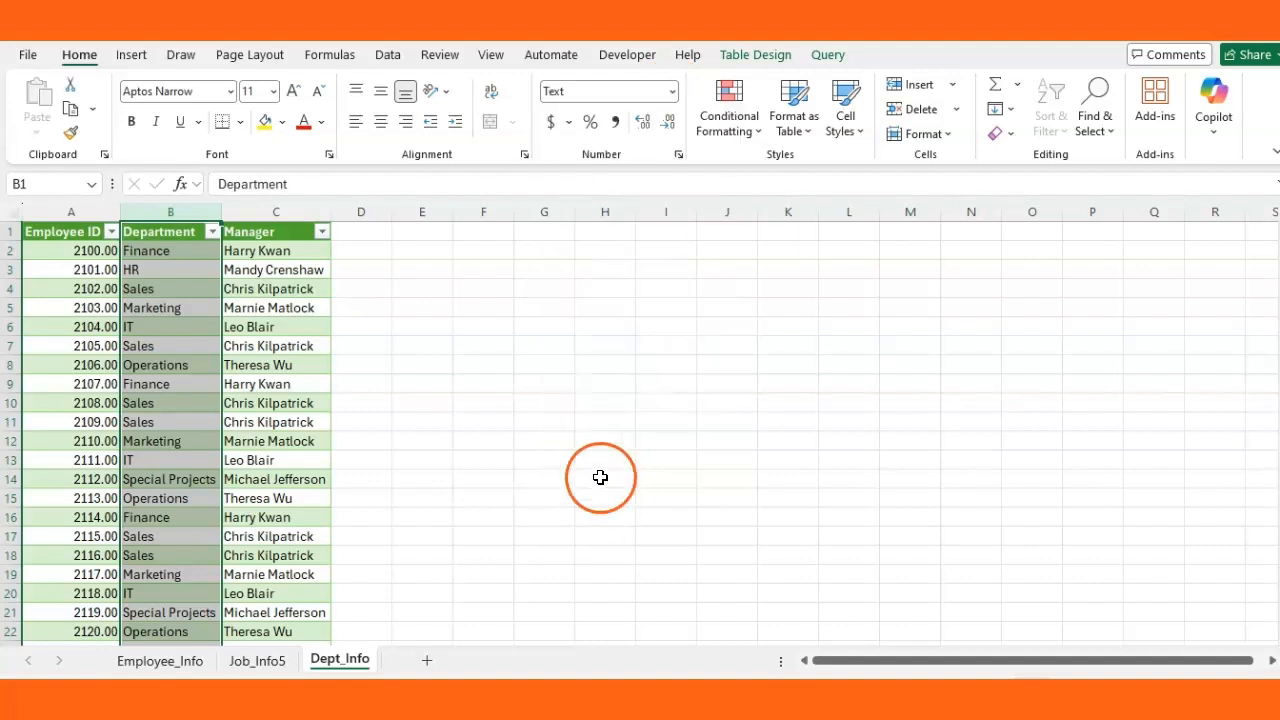
left_click(270, 210)
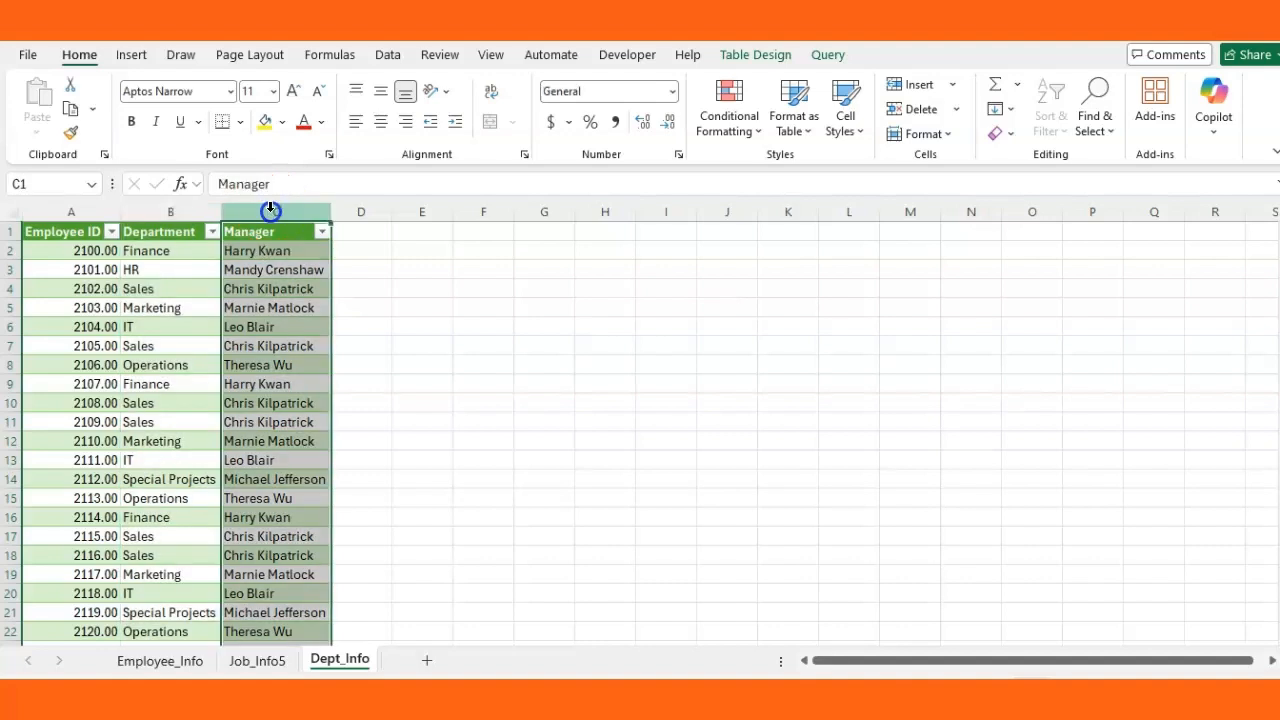
left_click(672, 91)
scroll(667, 468, "down", 2)
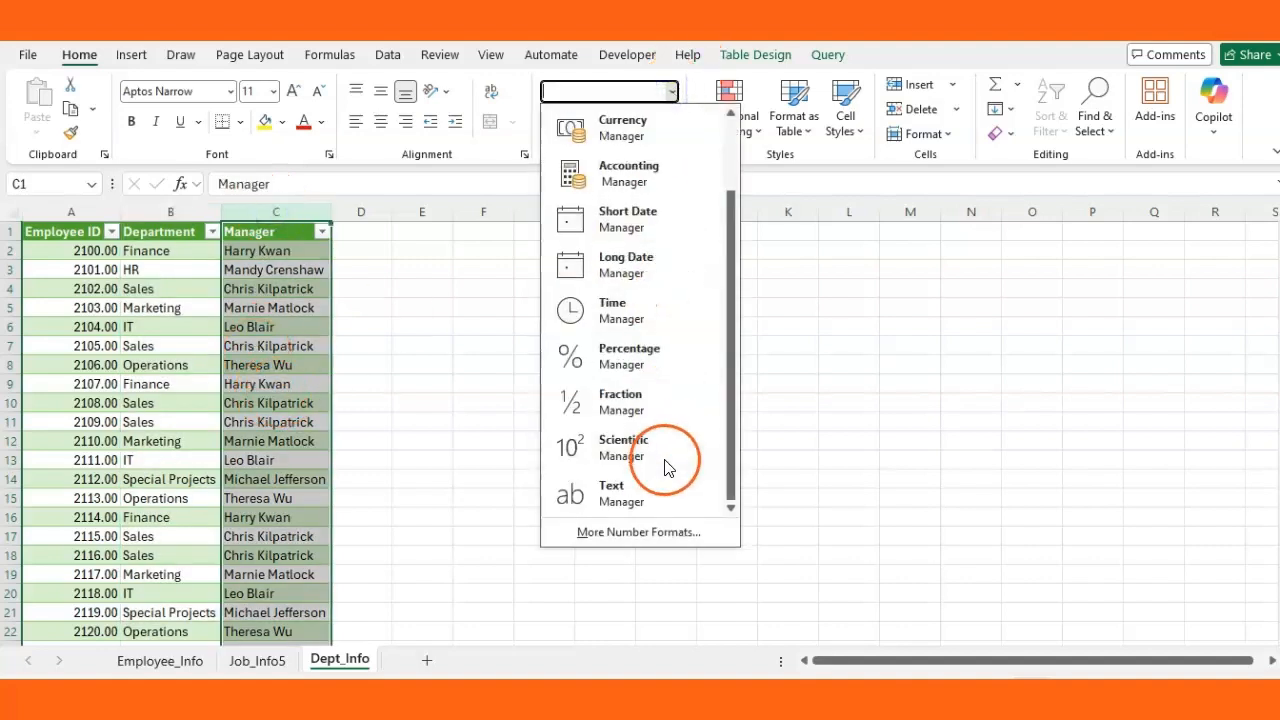
left_click(630, 490)
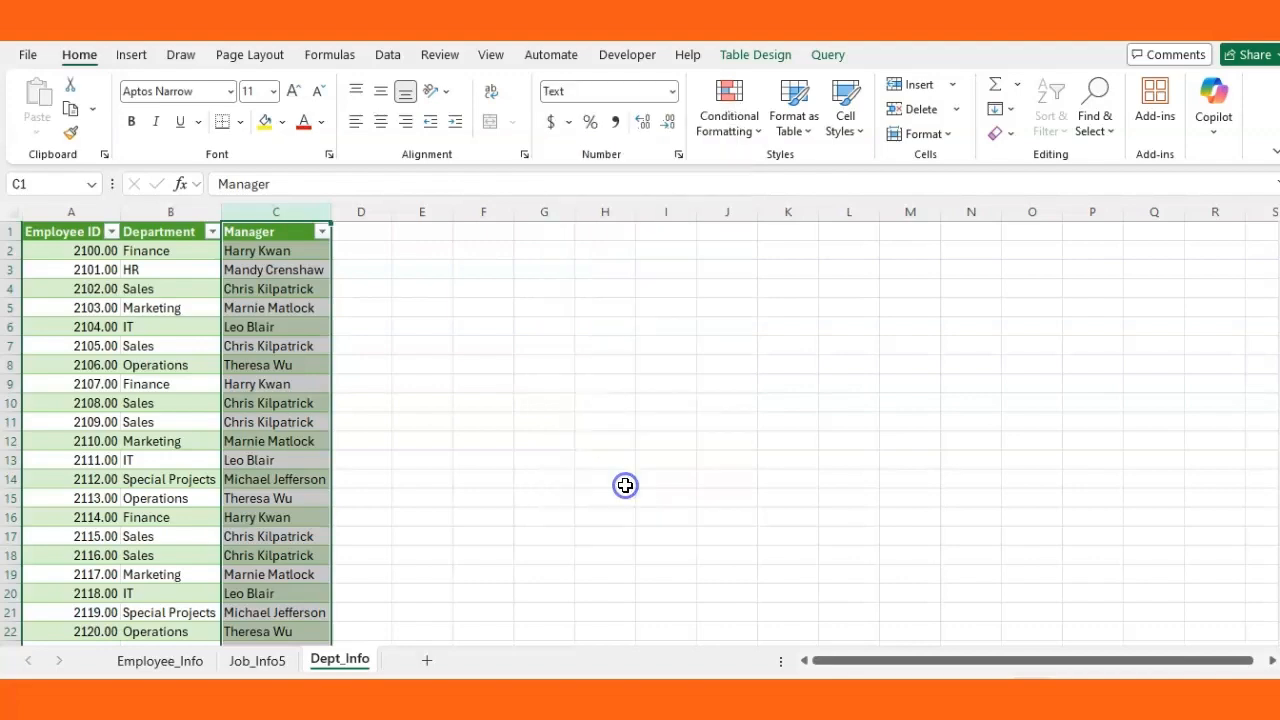
On the Job_Info5 sheet, widen the Salary column and format the Employee ID column as Number.
left_click(278, 661)
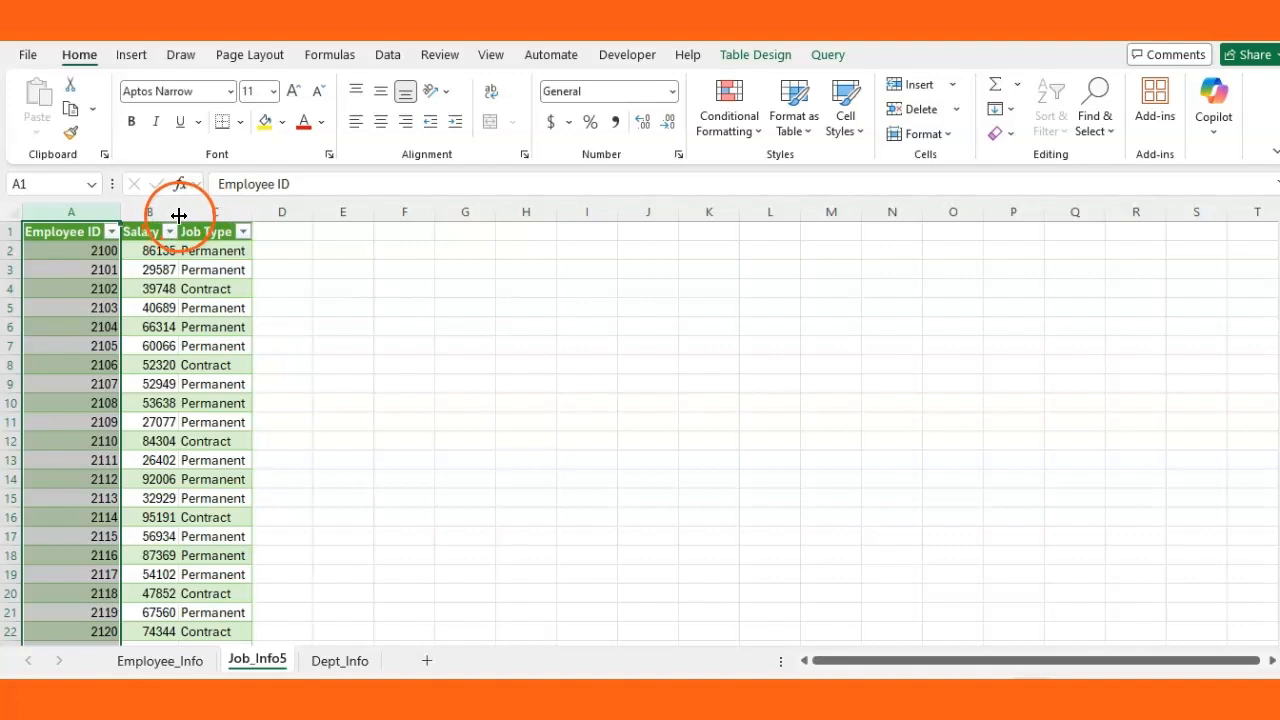
left_click_drag(178, 215, 224, 214)
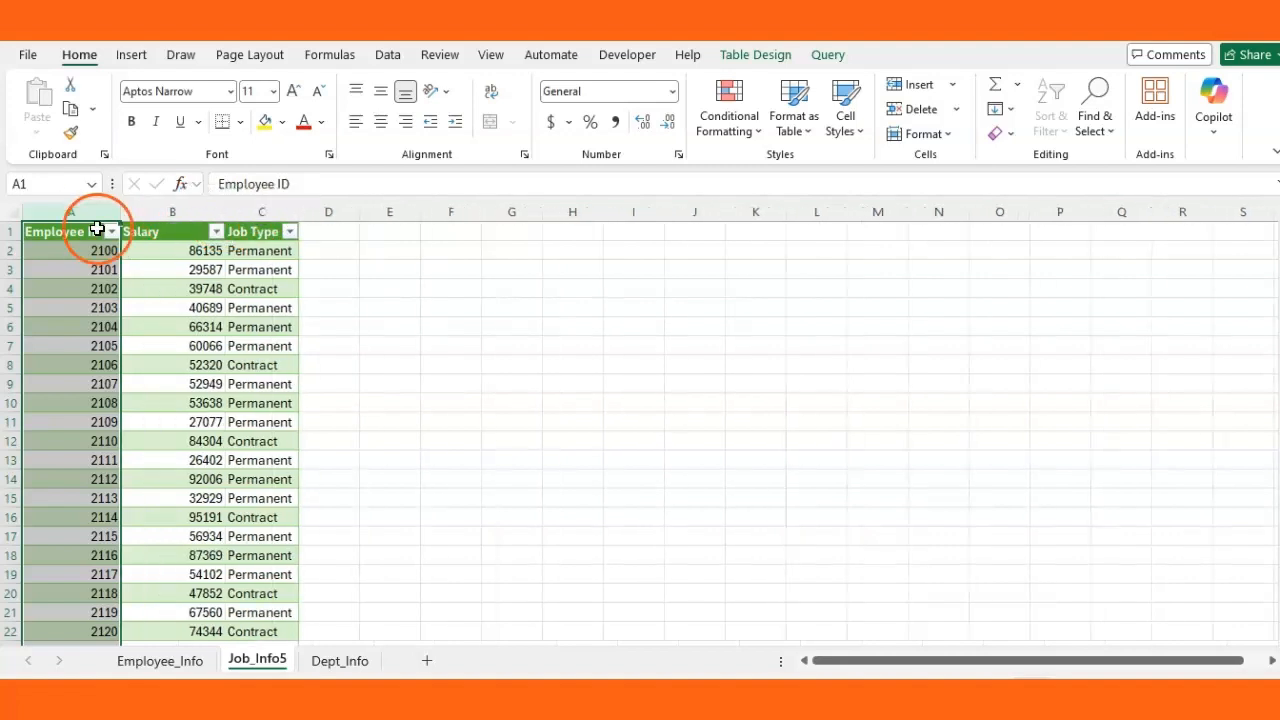
left_click(672, 98)
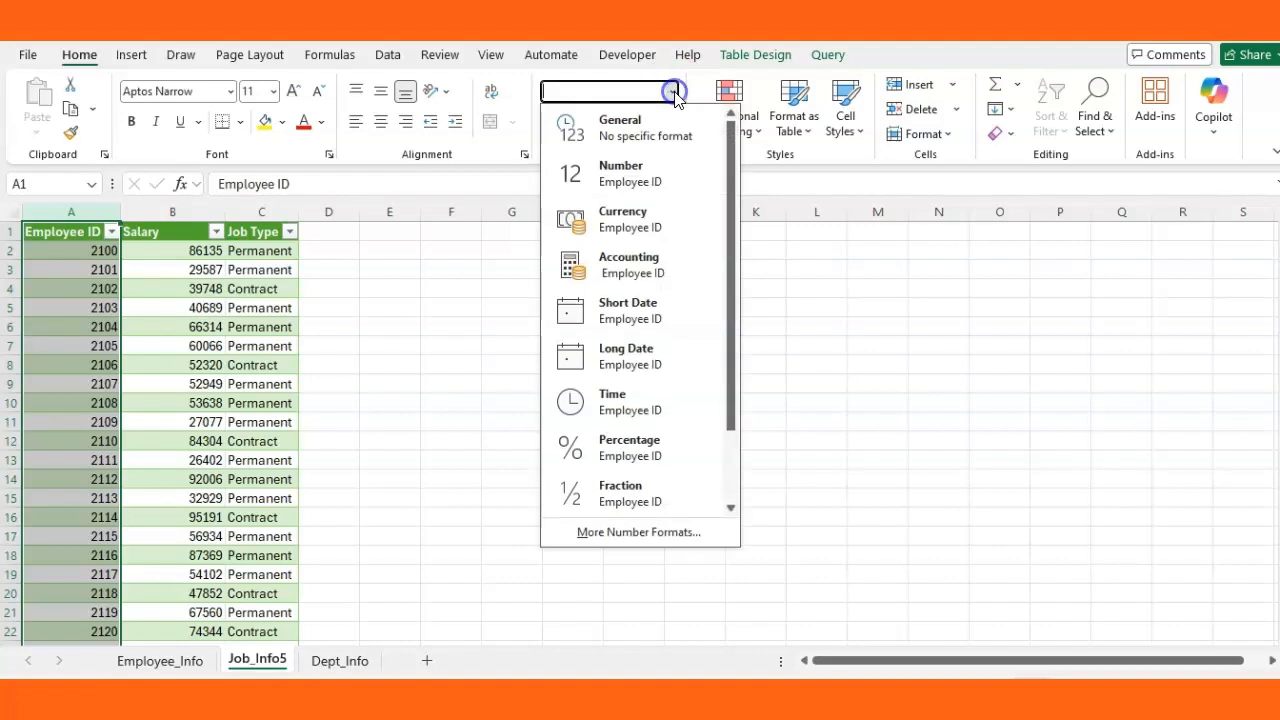
left_click(624, 180)
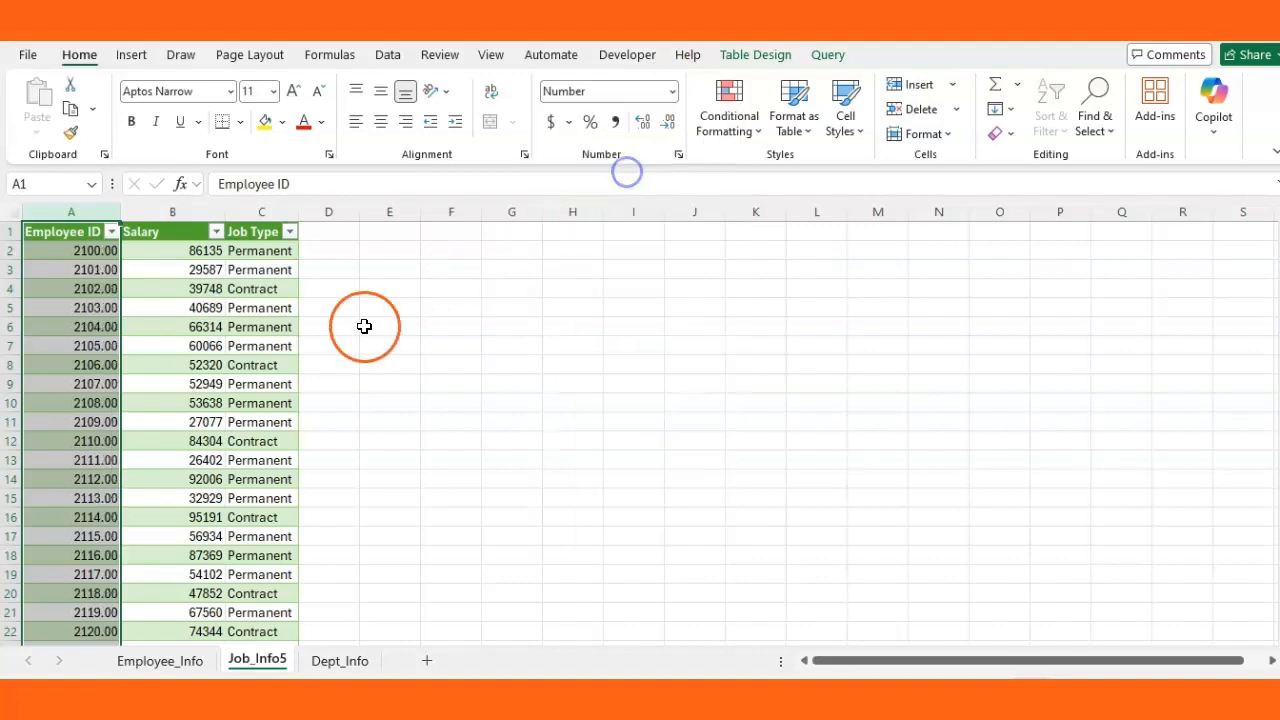
Apply the Accounting format to the Salary column on the Job_Info5 sheet.
left_click(192, 212)
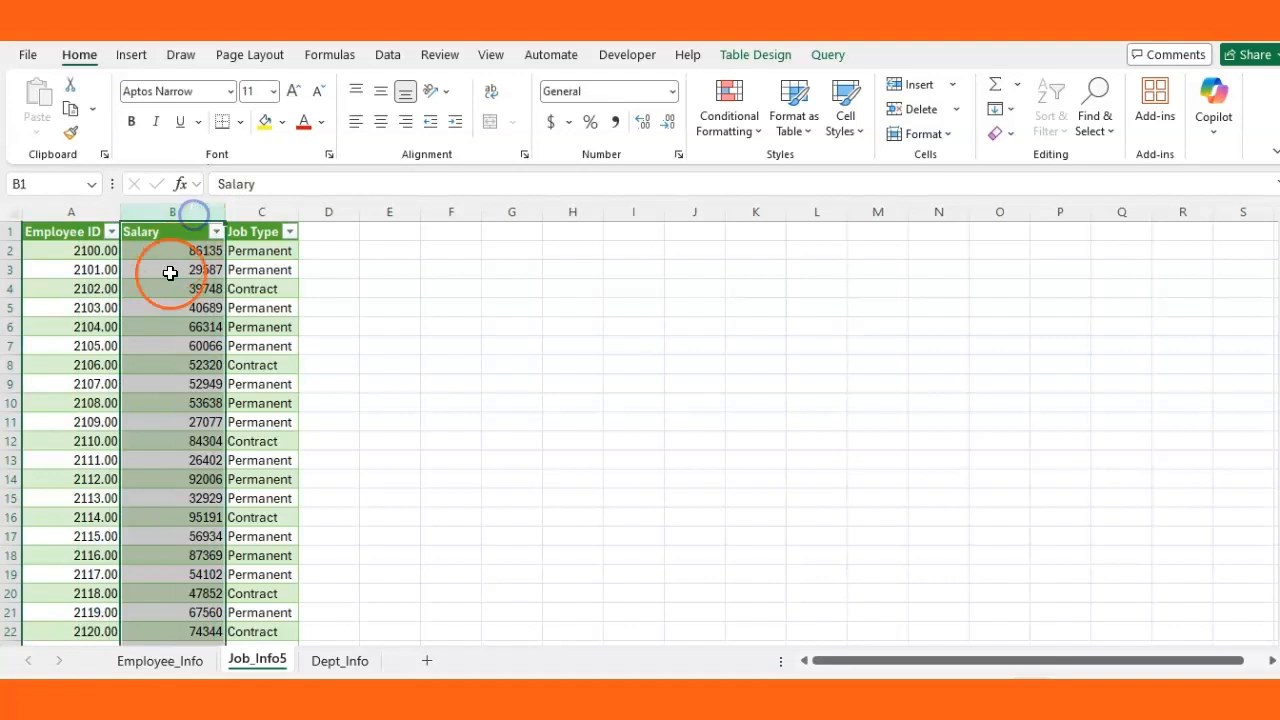
left_click(672, 91)
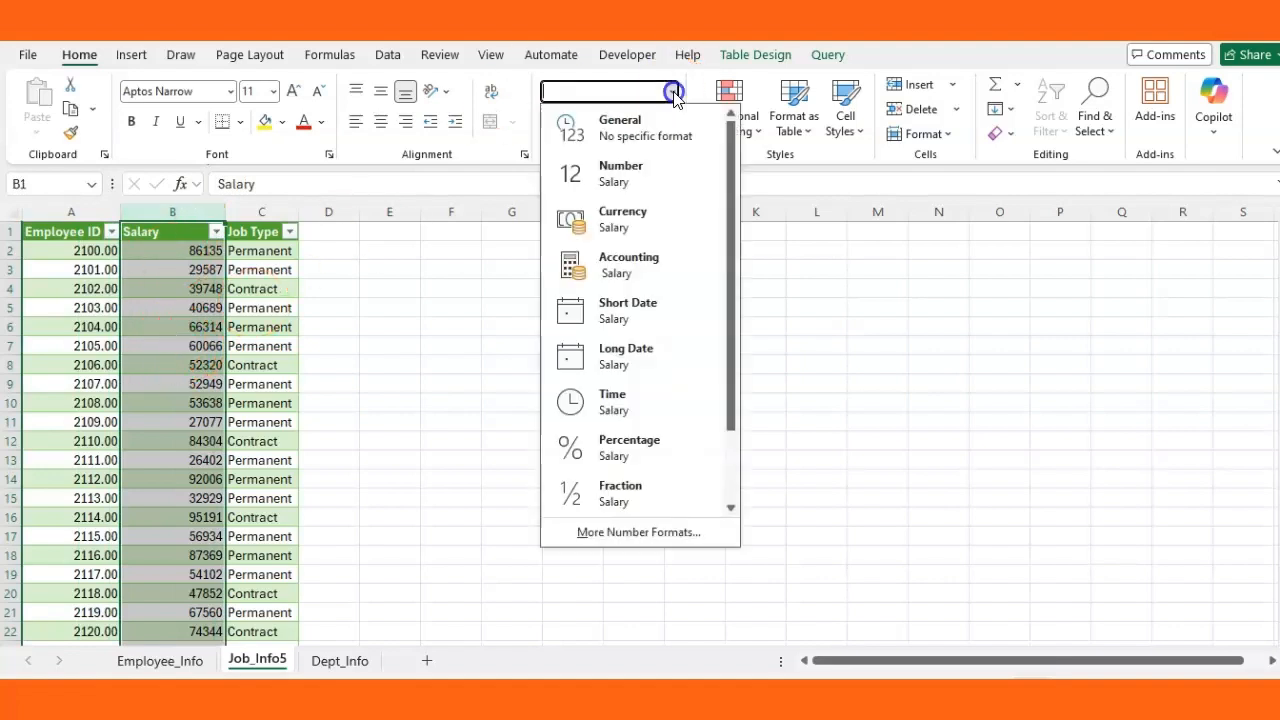
left_click(630, 265)
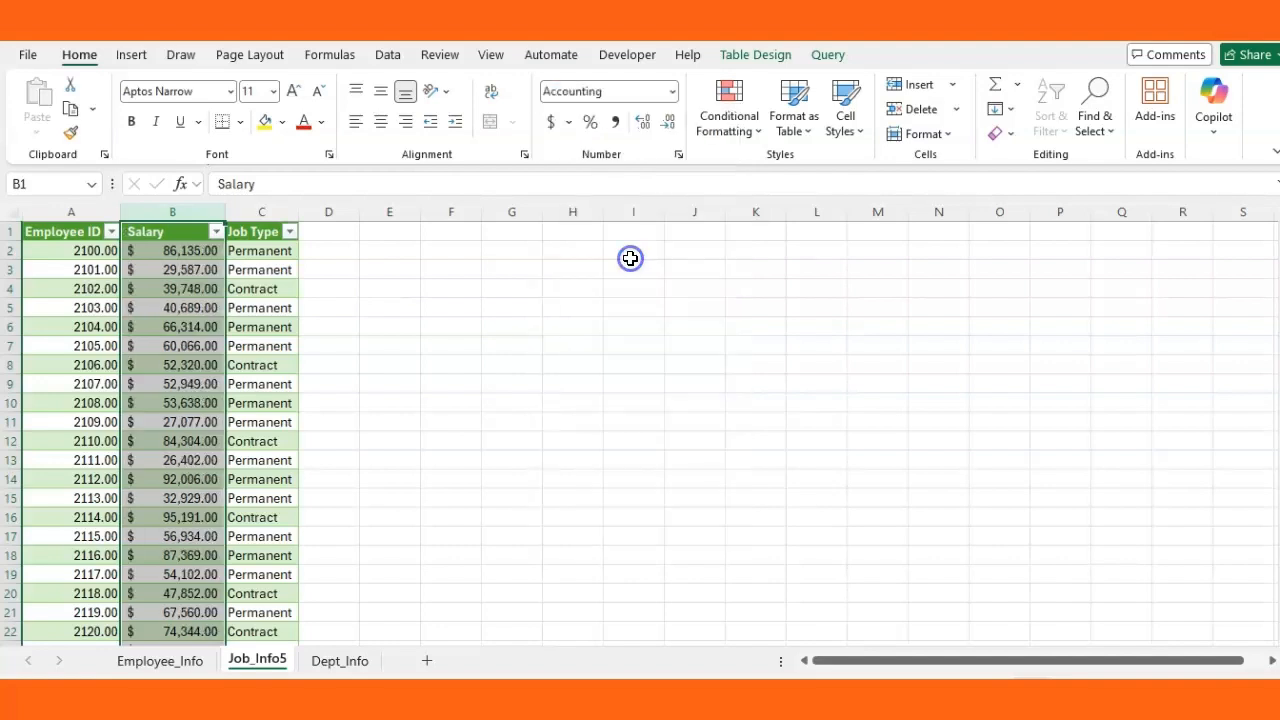
Format the Job Type column on the Job_Info5 sheet as Text.
left_click(270, 207)
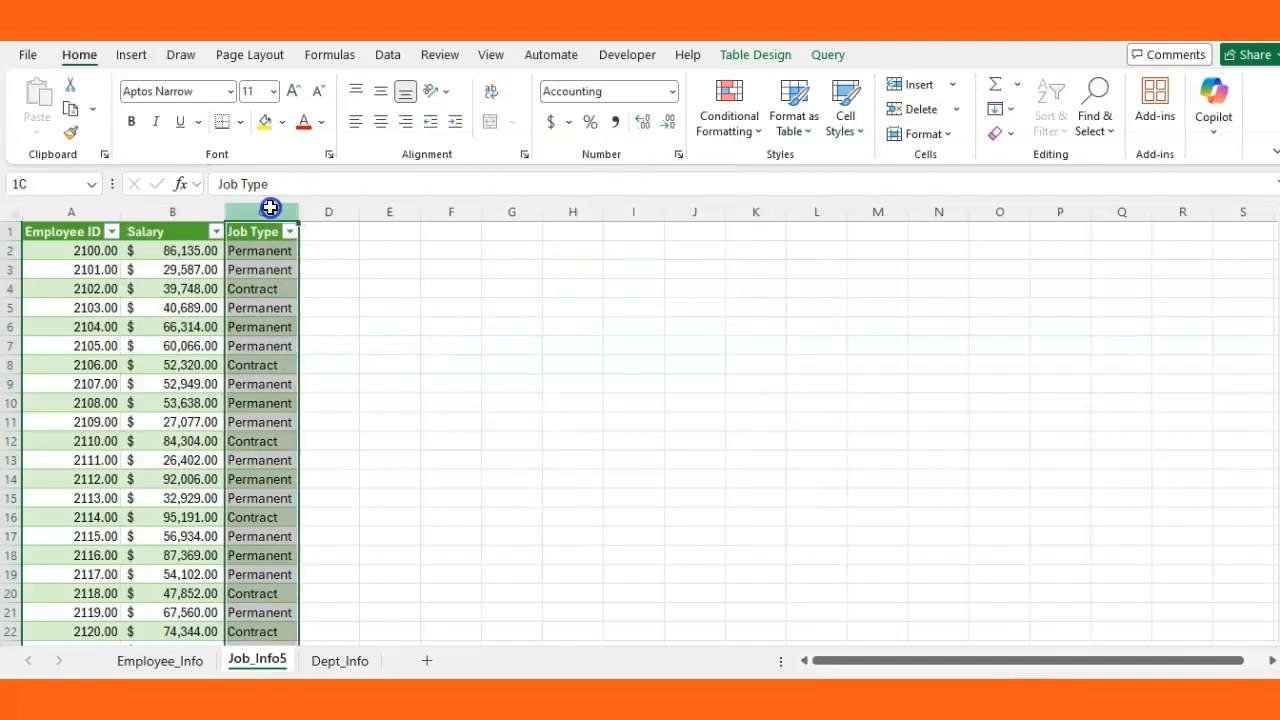
left_click(673, 91)
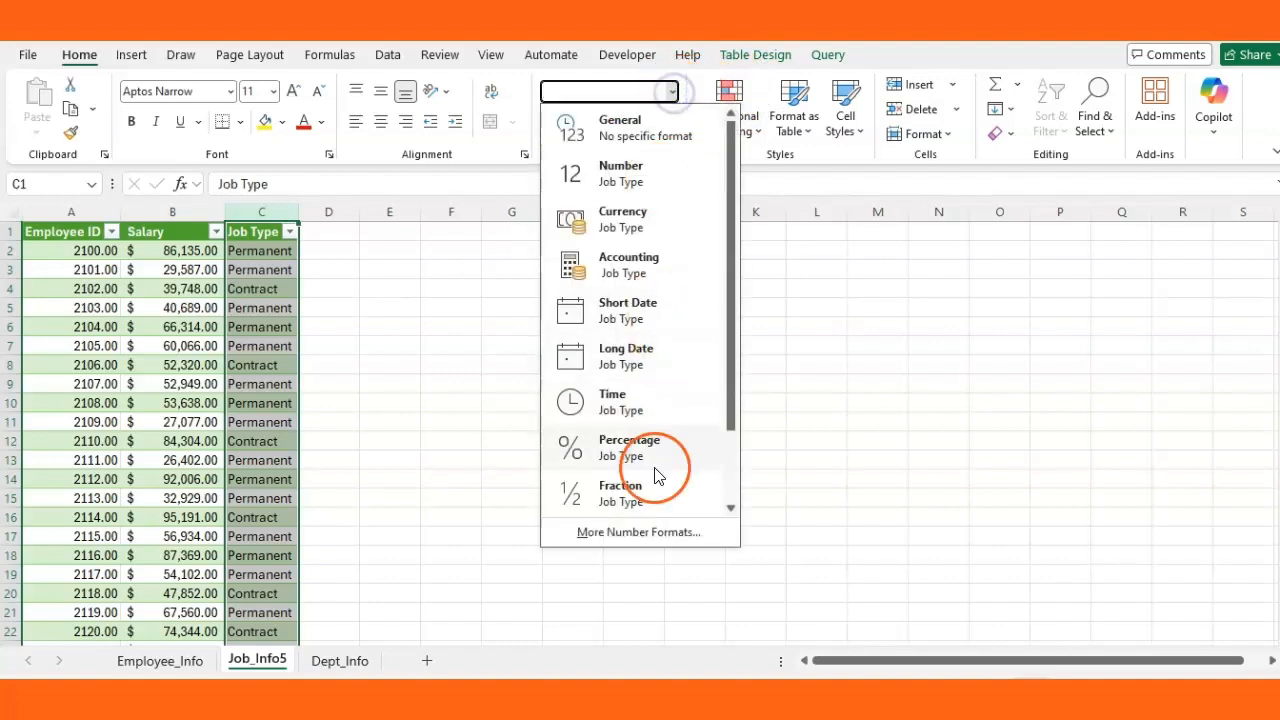
scroll(650, 480, "down", 2)
left_click(630, 490)
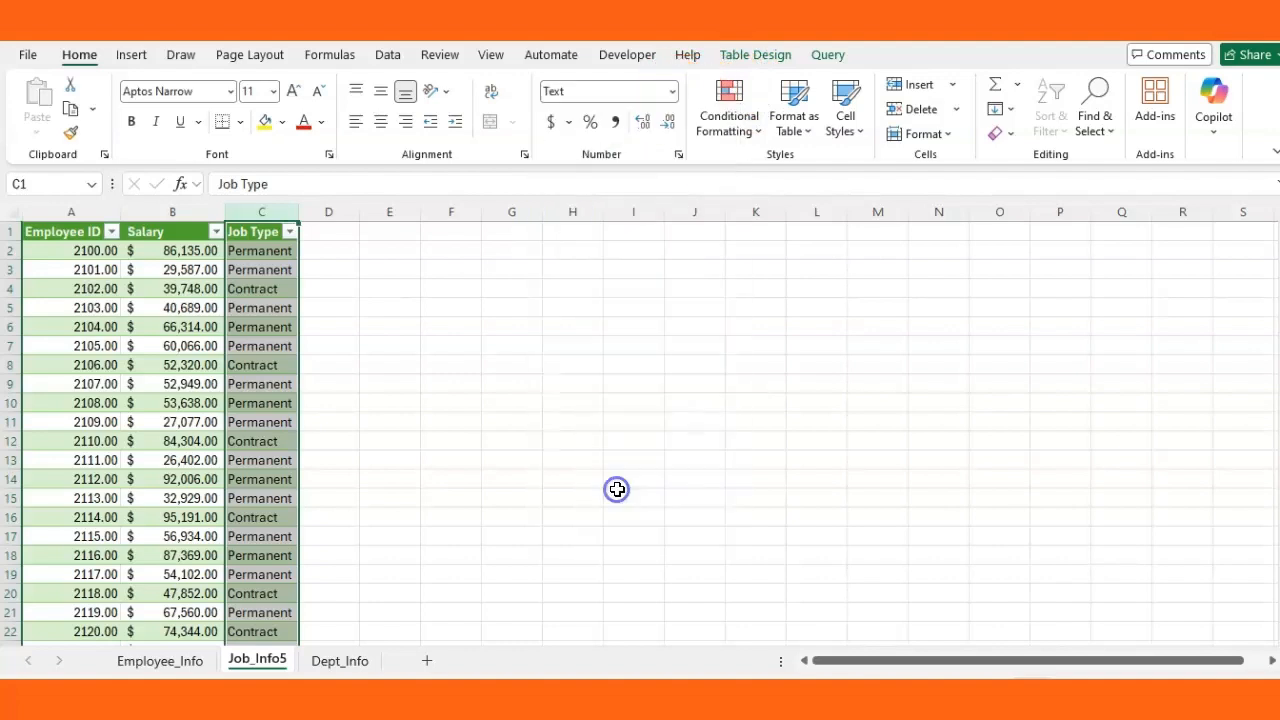
Apply the Number format to the Employee ID column on the Employee_Info sheet.
left_click(180, 660)
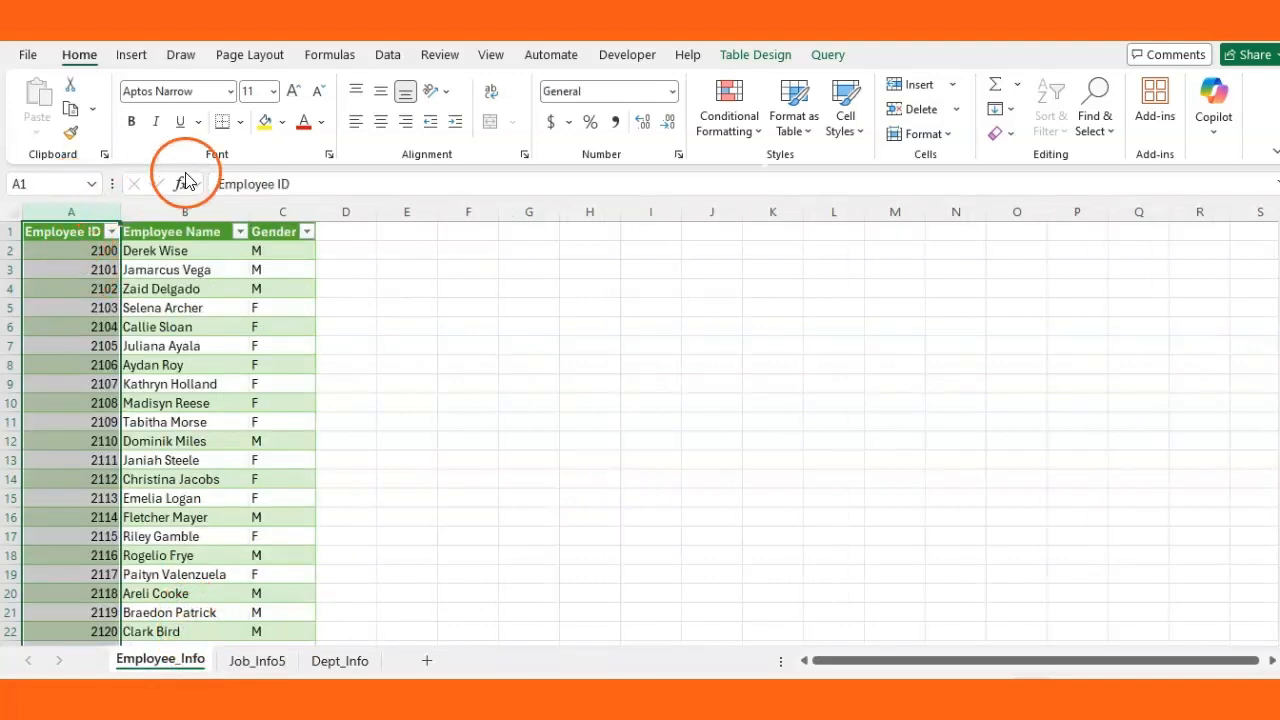
left_click(675, 95)
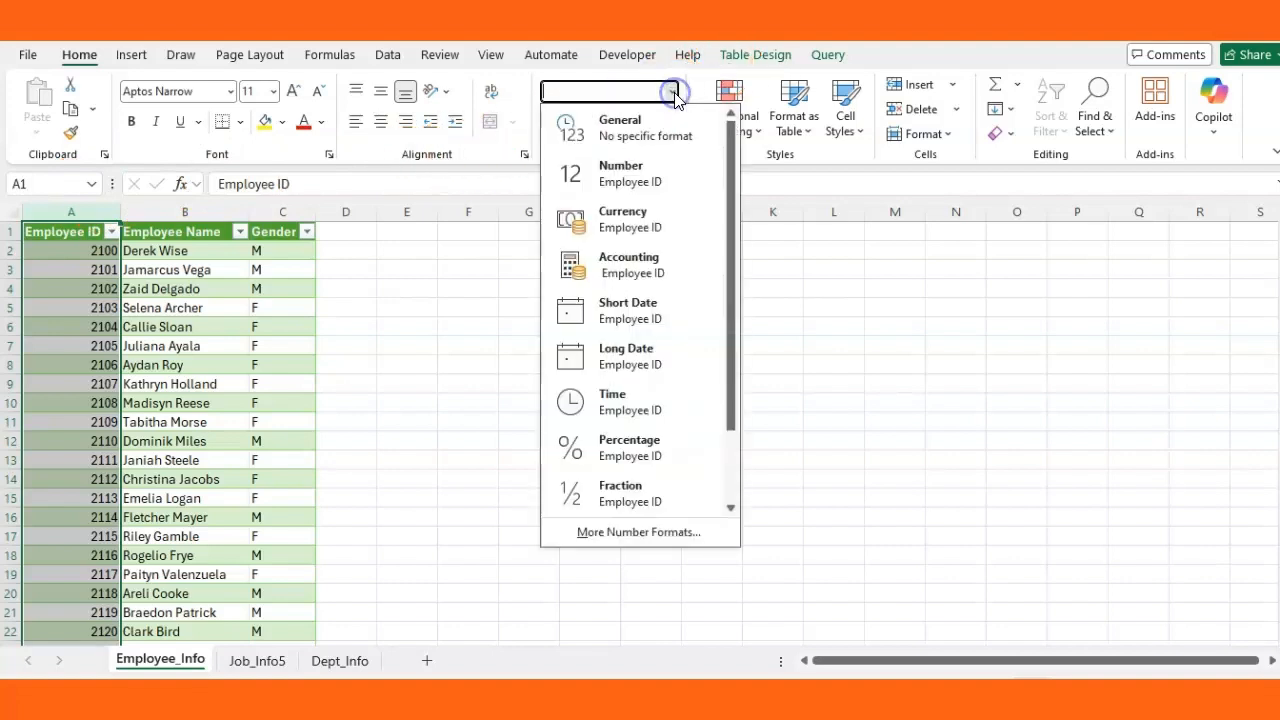
left_click(630, 175)
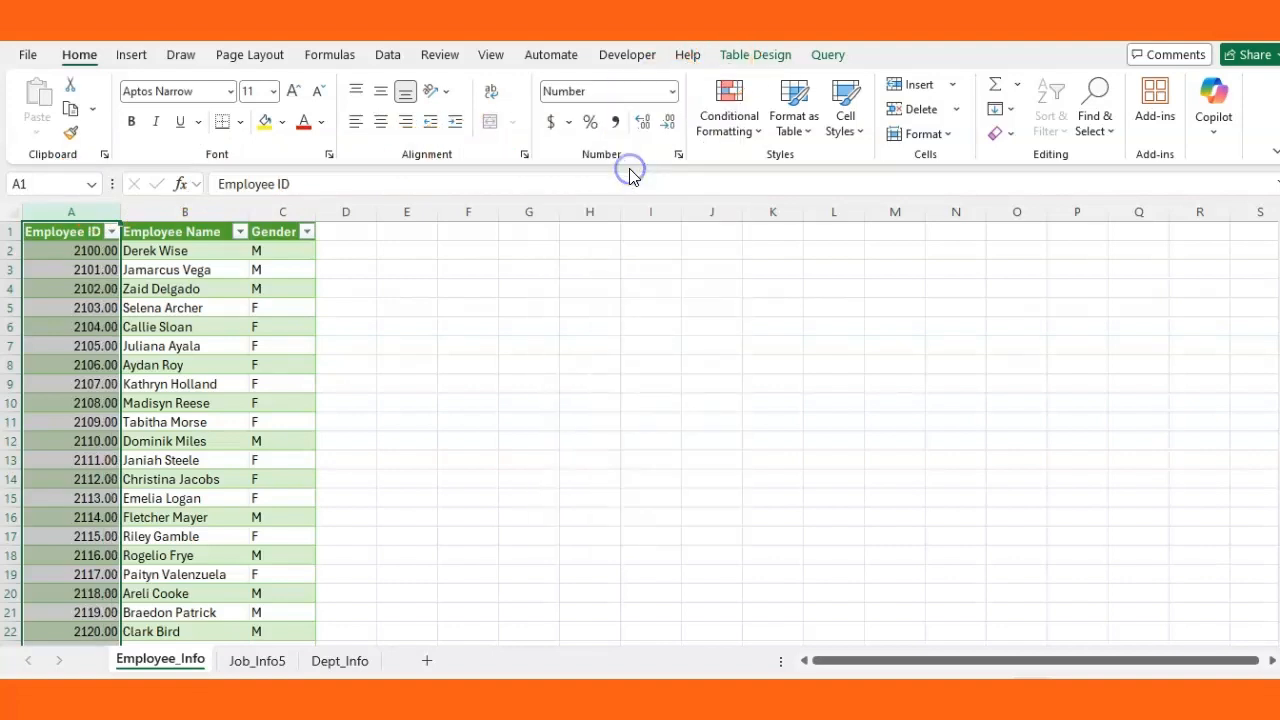
Format the Employee Name and Gender columns on the Employee_Info sheet as Text, then deselect the column.
left_click(175, 207)
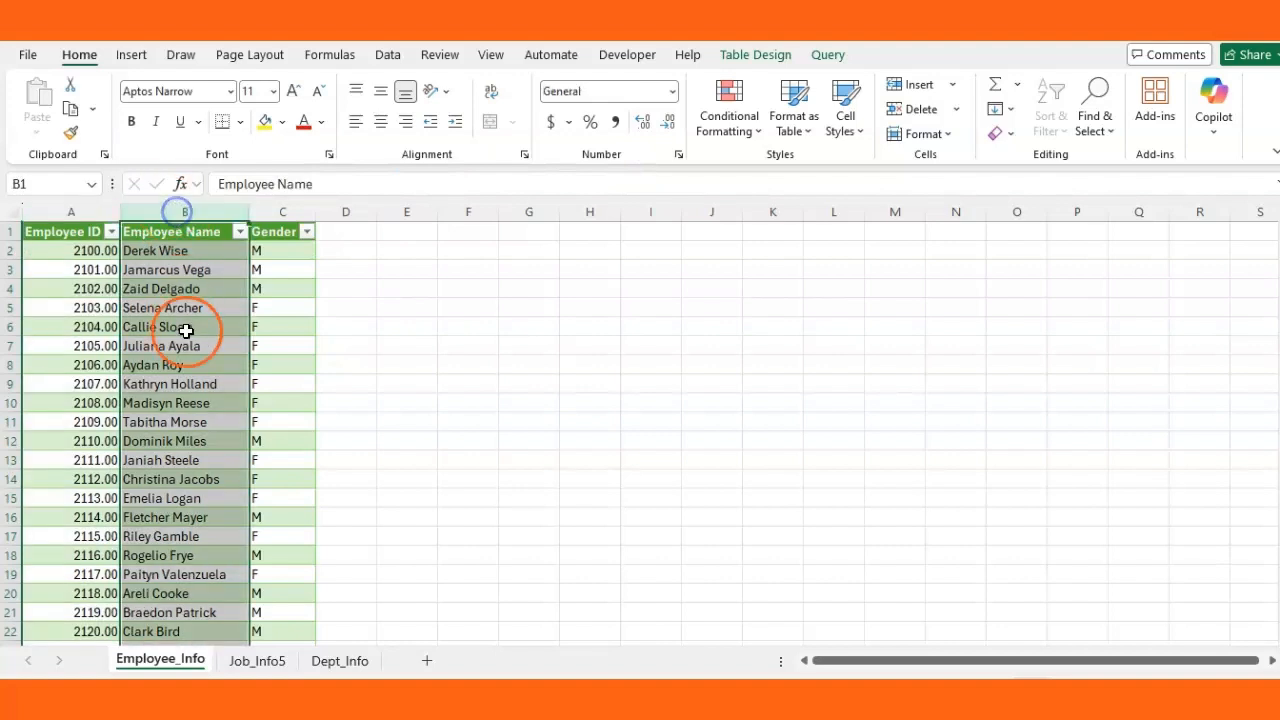
left_click(673, 92)
scroll(665, 498, "down", 2)
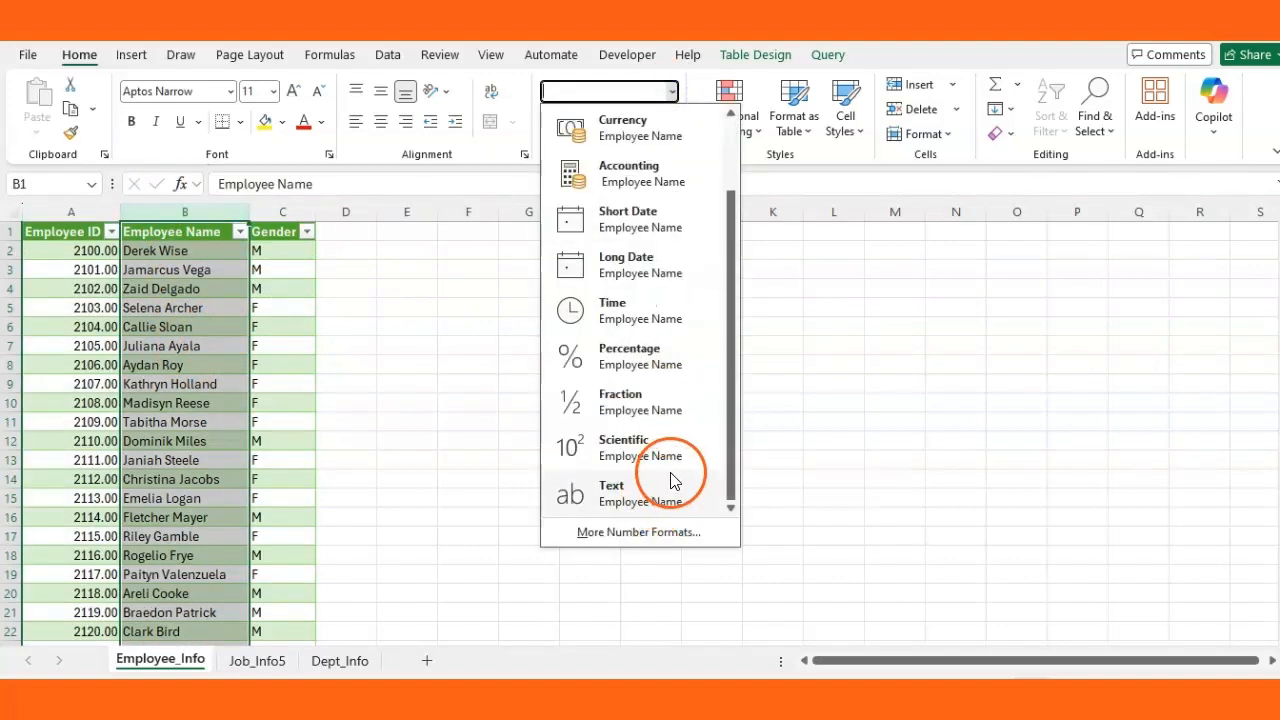
left_click(643, 485)
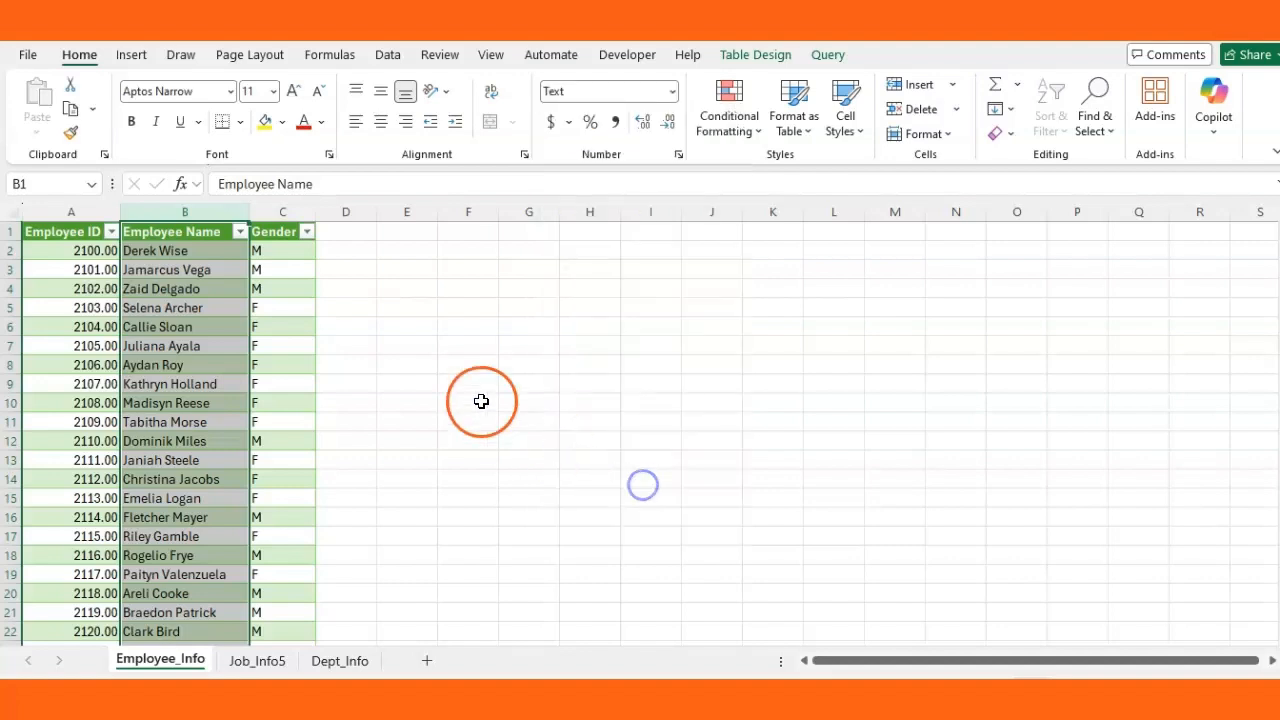
left_click(279, 211)
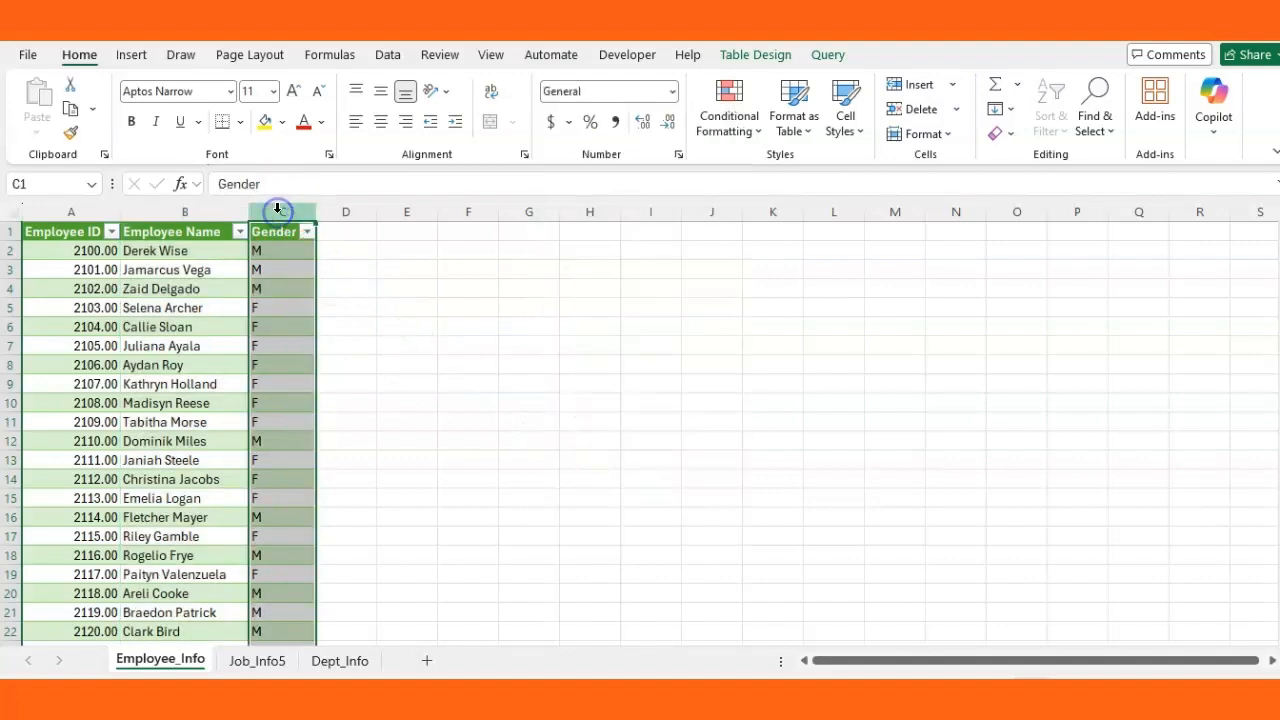
left_click(673, 91)
scroll(659, 447, "down", 2)
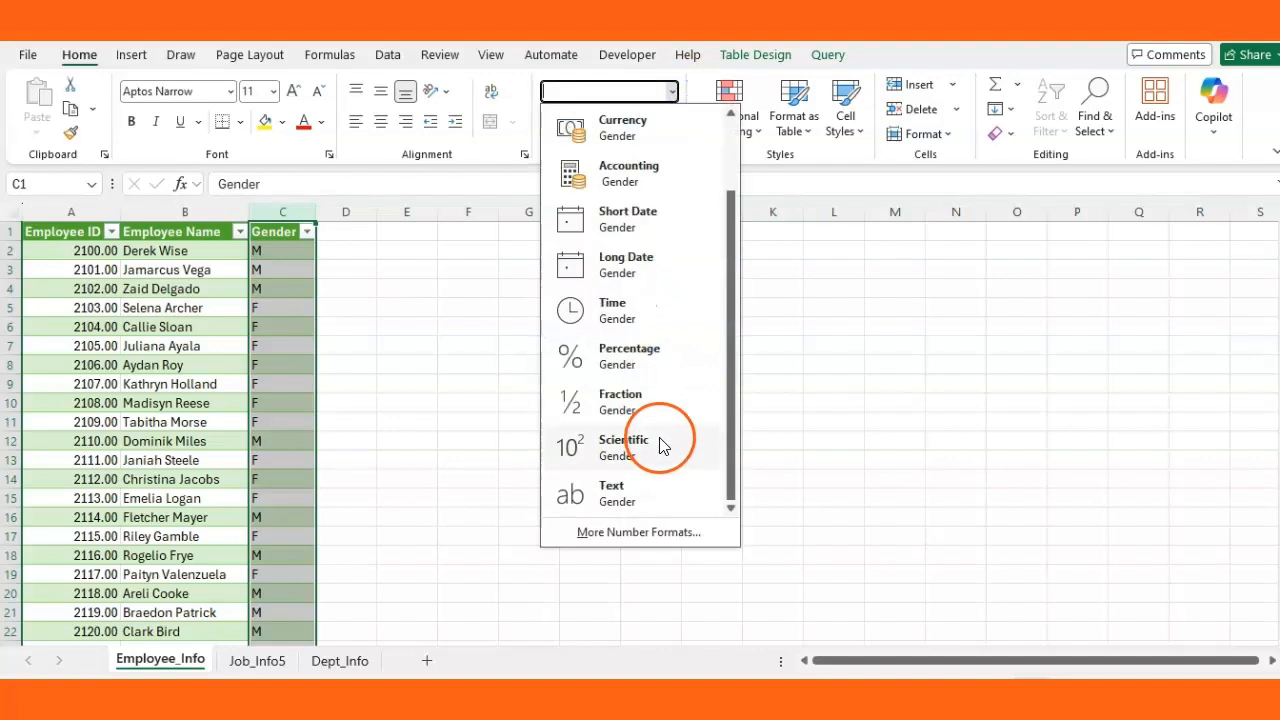
left_click(634, 490)
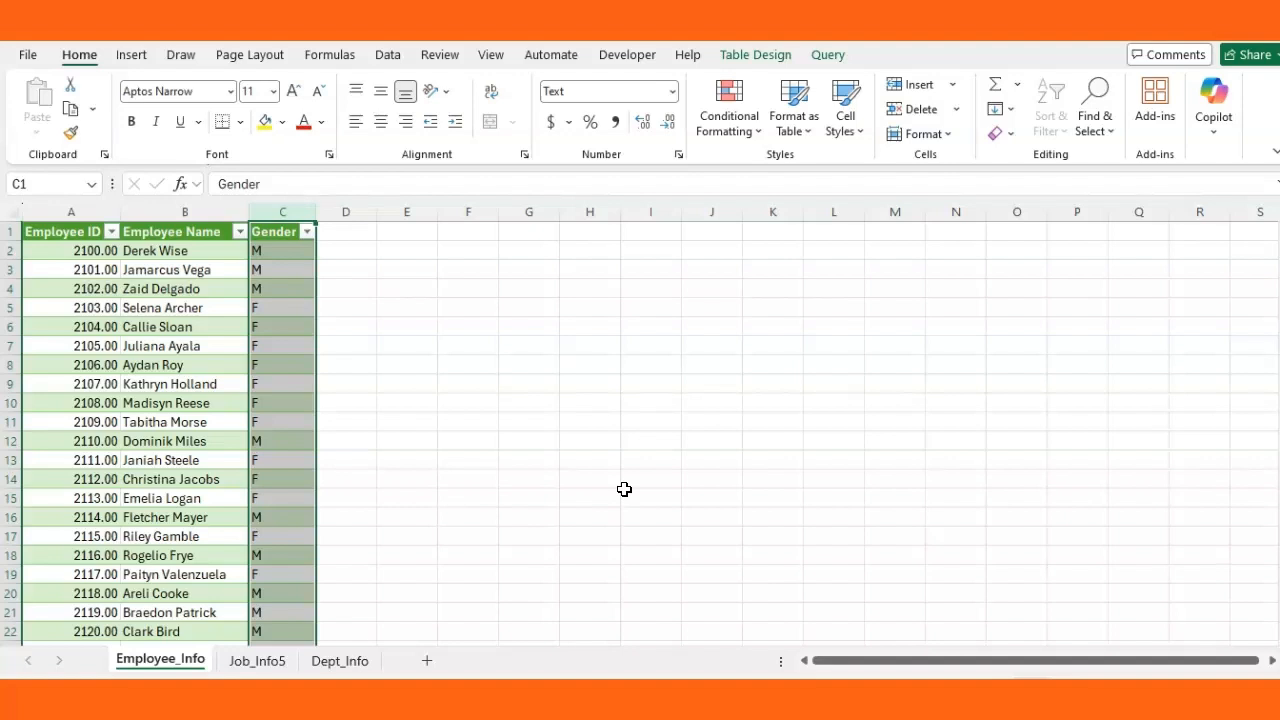
left_click(204, 459)
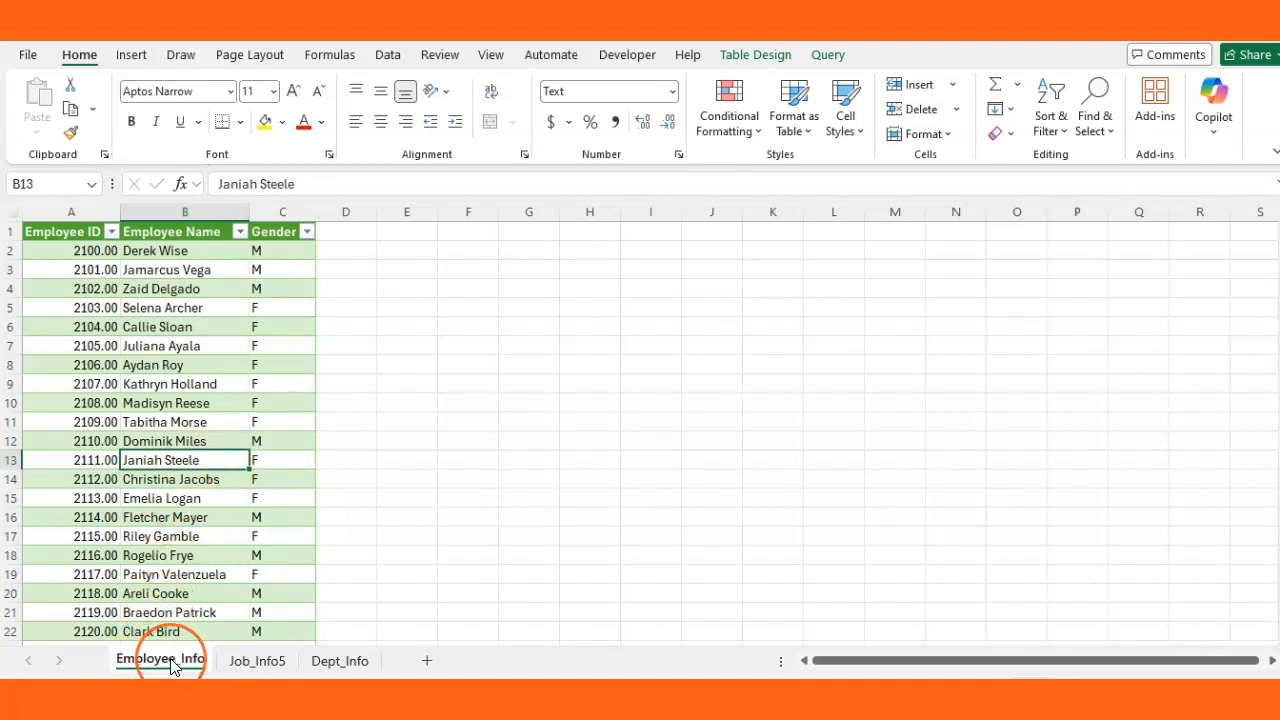
Insert a PivotTable from the Employee_Info table on a new worksheet, adding its data to the Data Model.
left_click(133, 56)
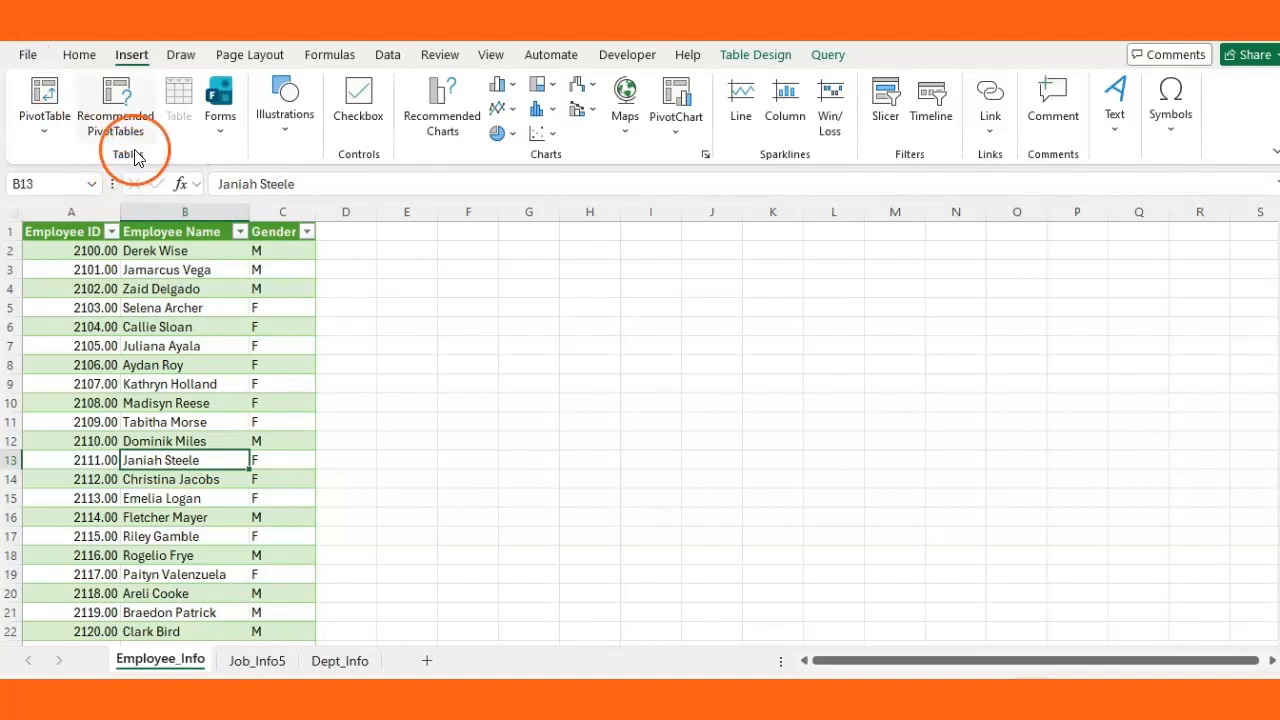
left_click(40, 90)
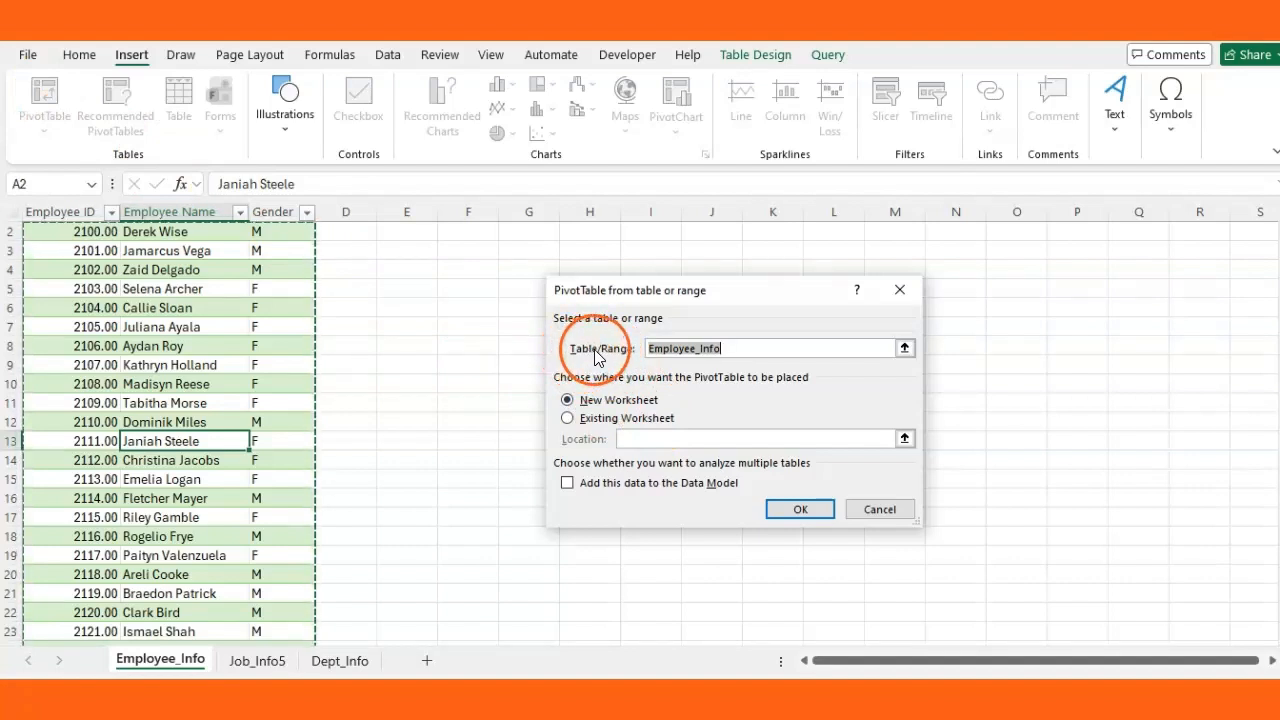
double_click(771, 343)
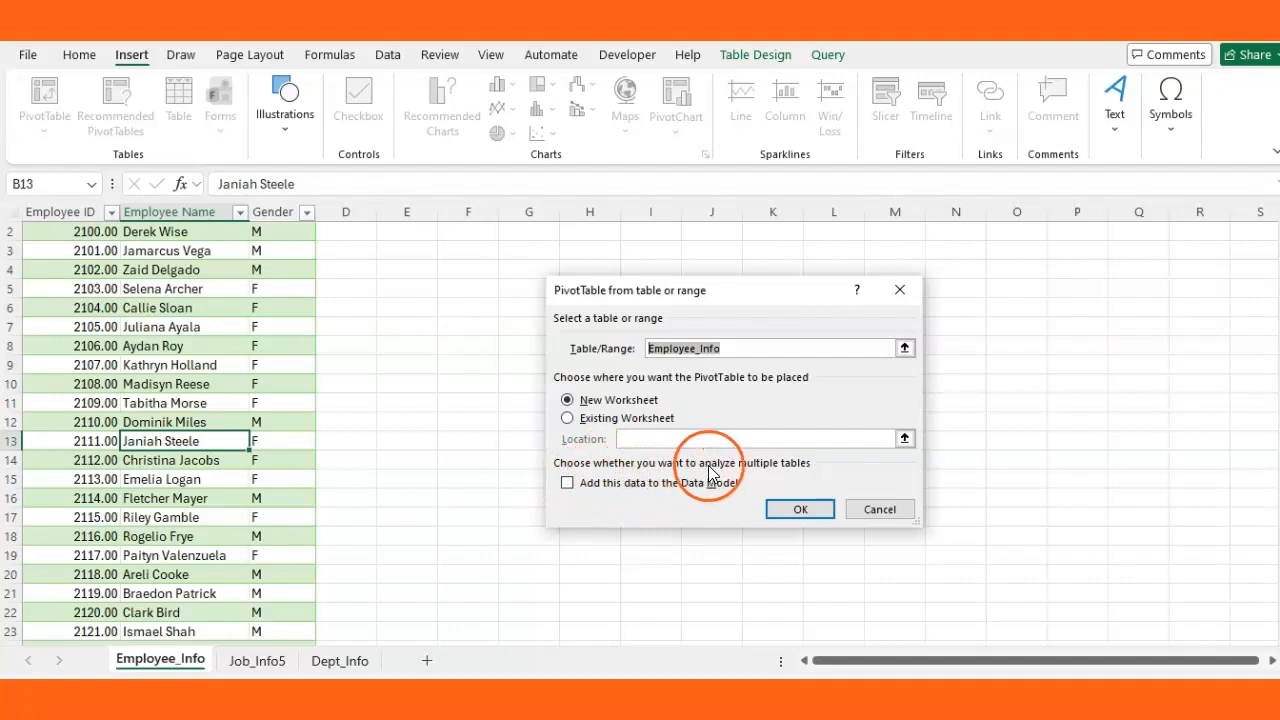
left_click(567, 483)
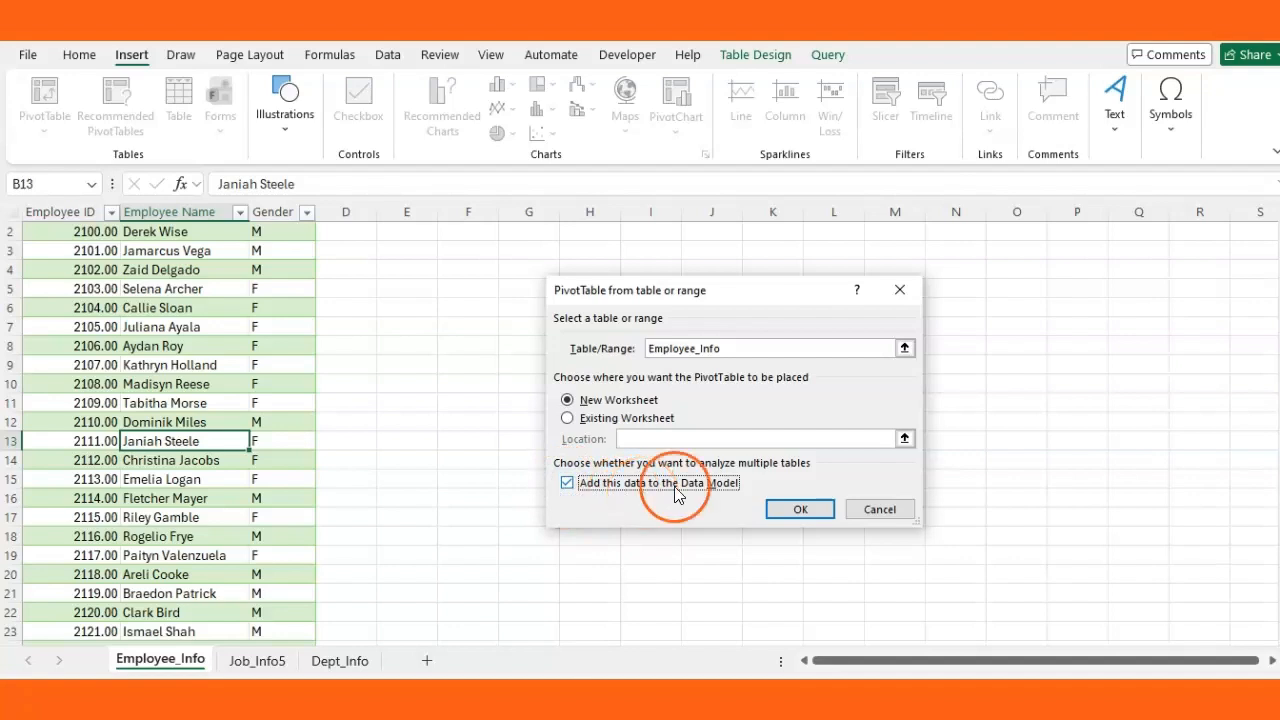
left_click(783, 519)
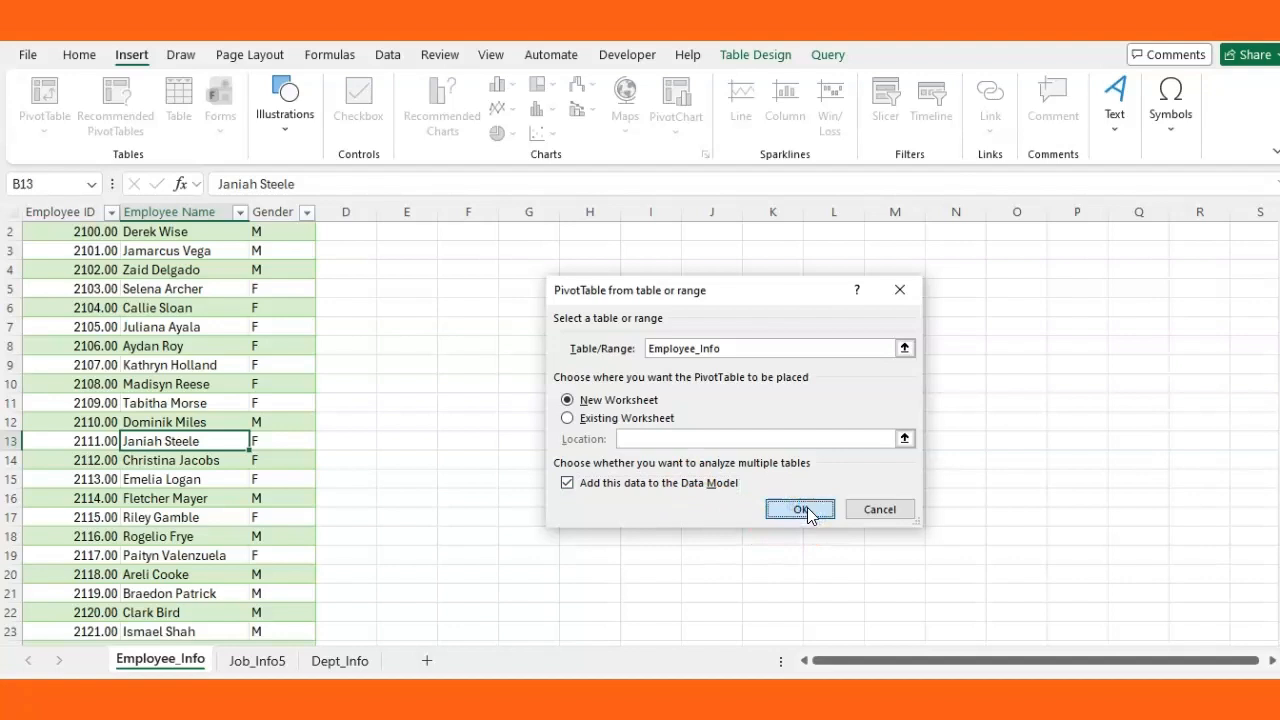
left_click(807, 511)
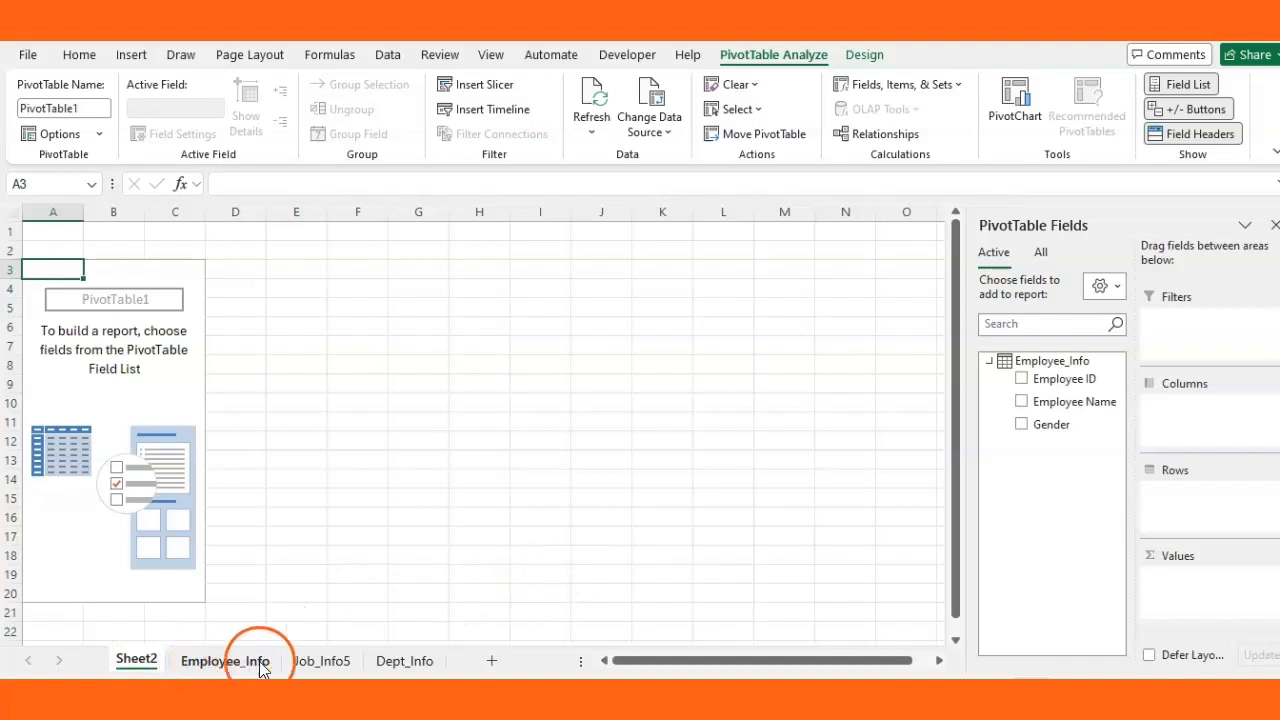
Rename the new PivotTable worksheet as PivotTable.
double_click(145, 658)
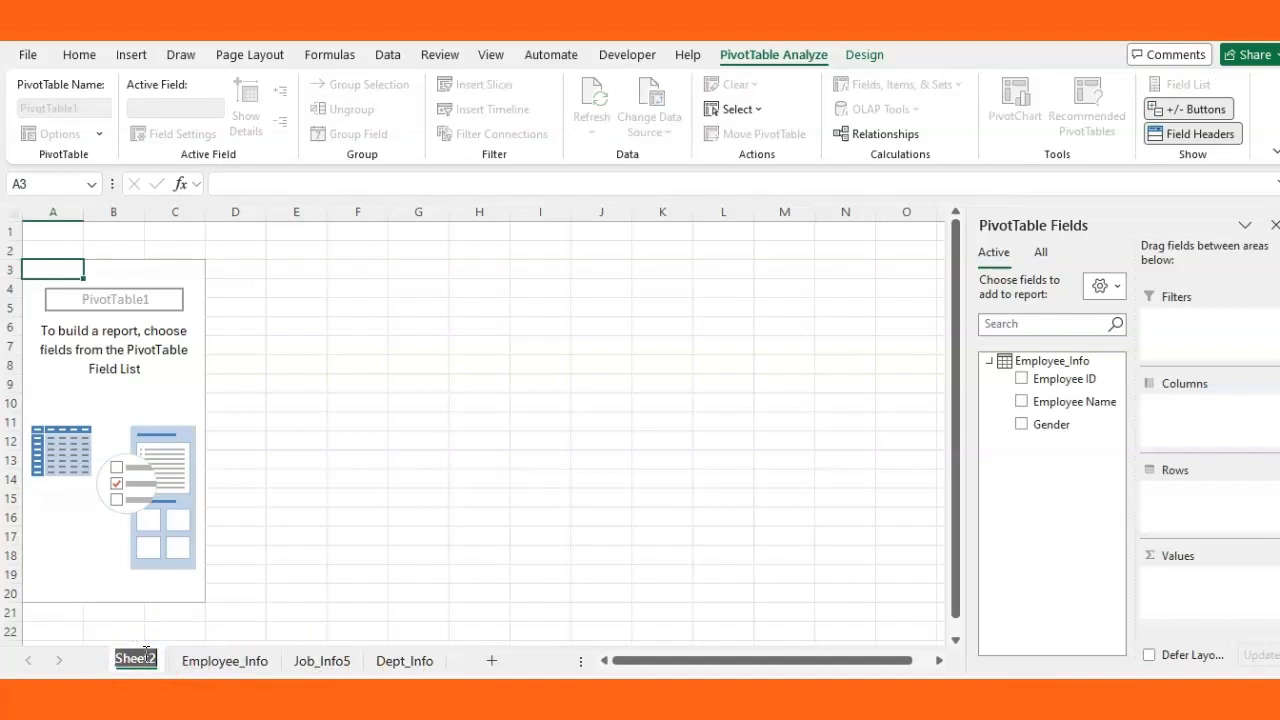
type("Pivot")
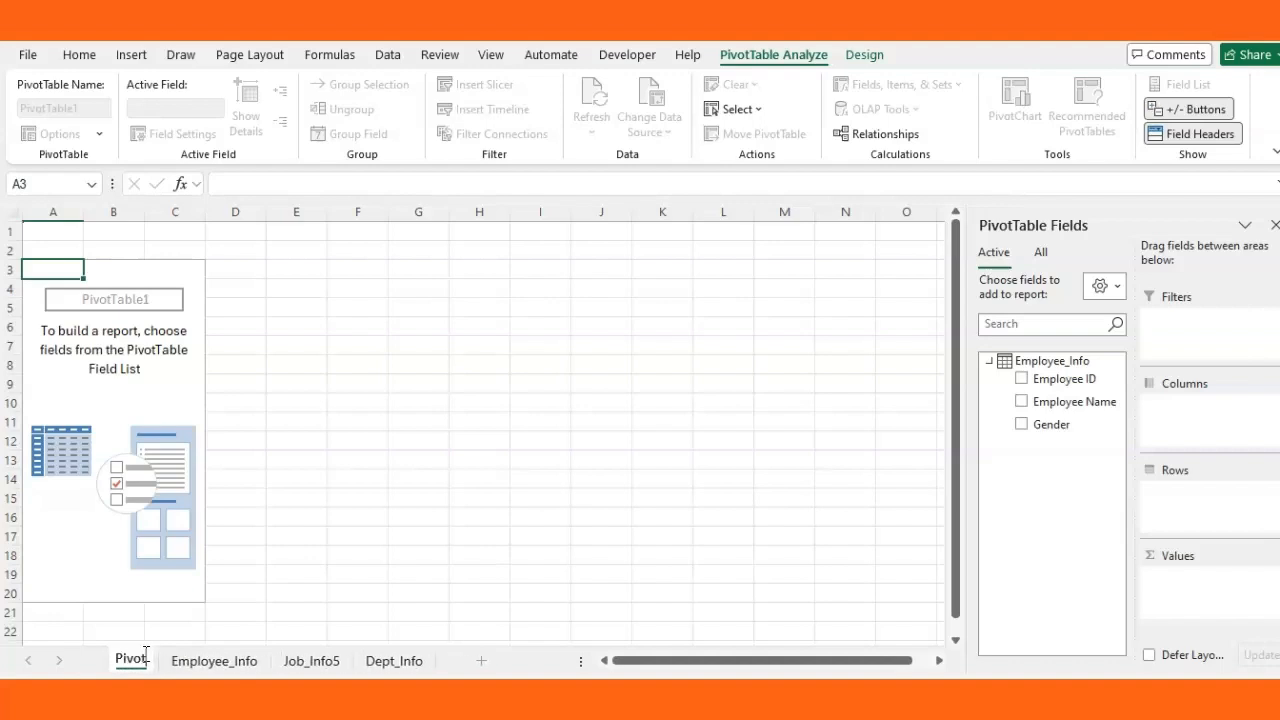
type("Table")
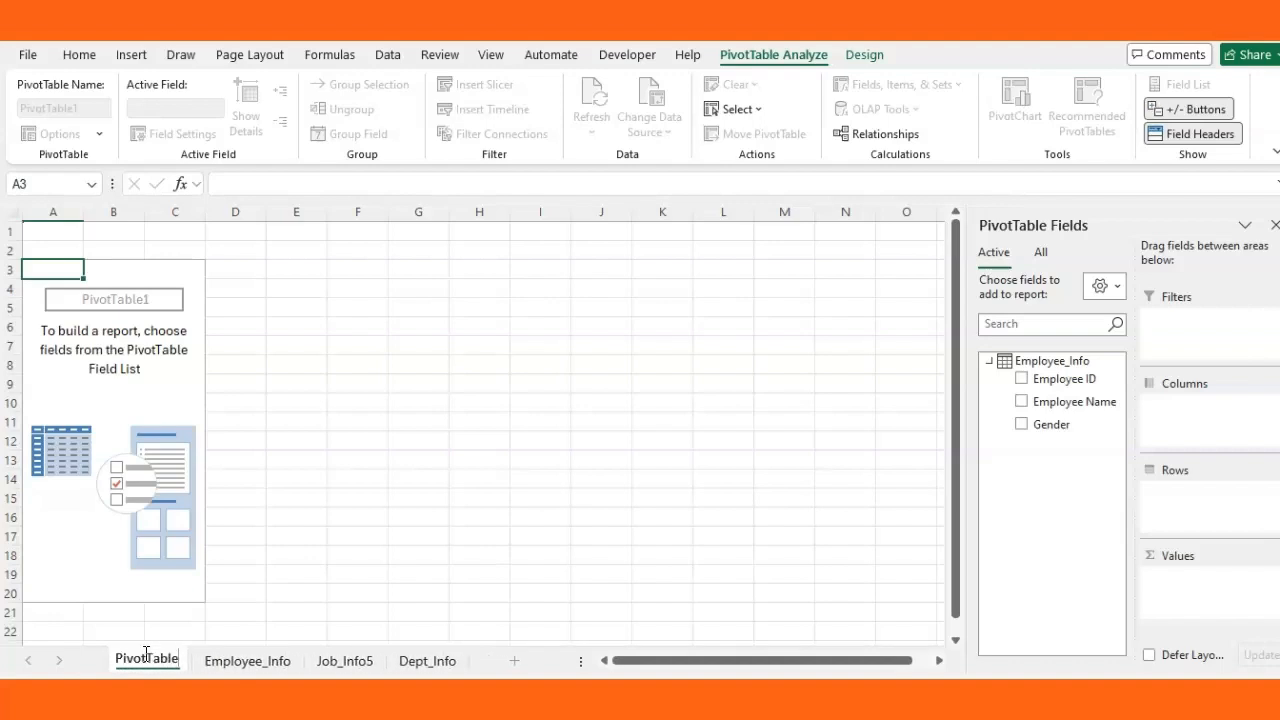
key("Return")
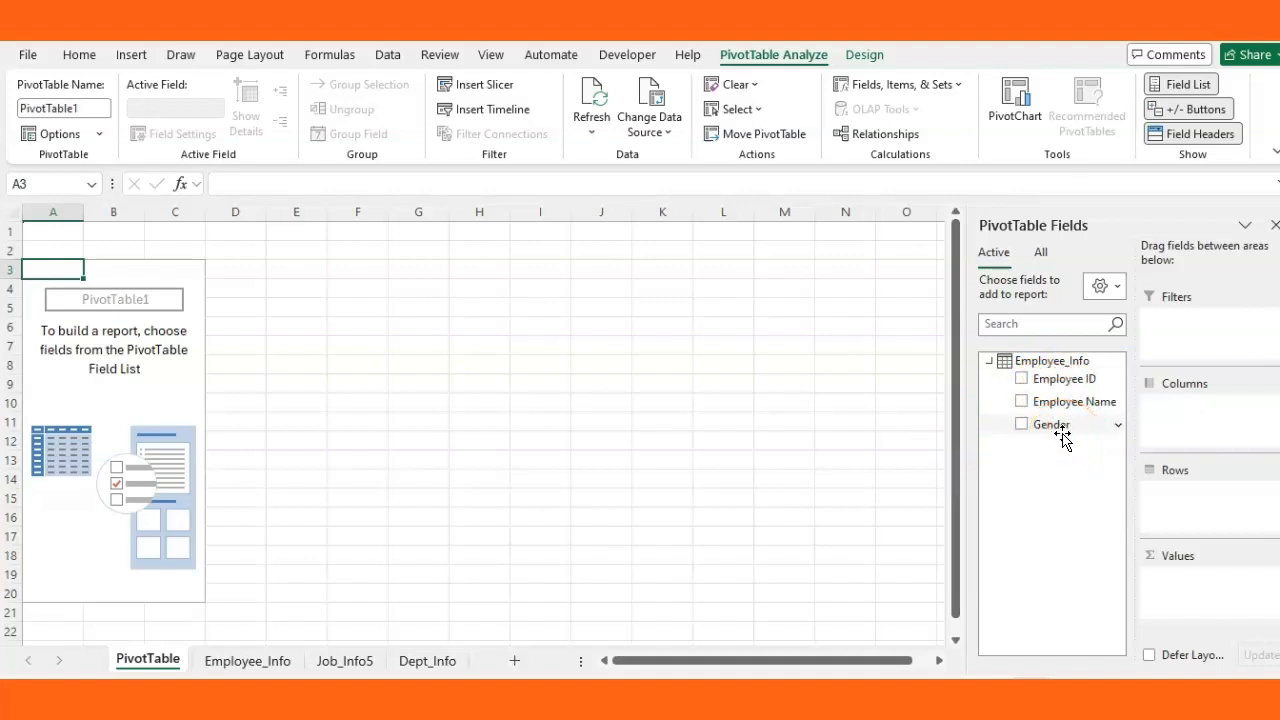
Show all workbook tables in the PivotTable field list and examine the fields of Employee_Info and Dept_Info.
left_click(989, 361)
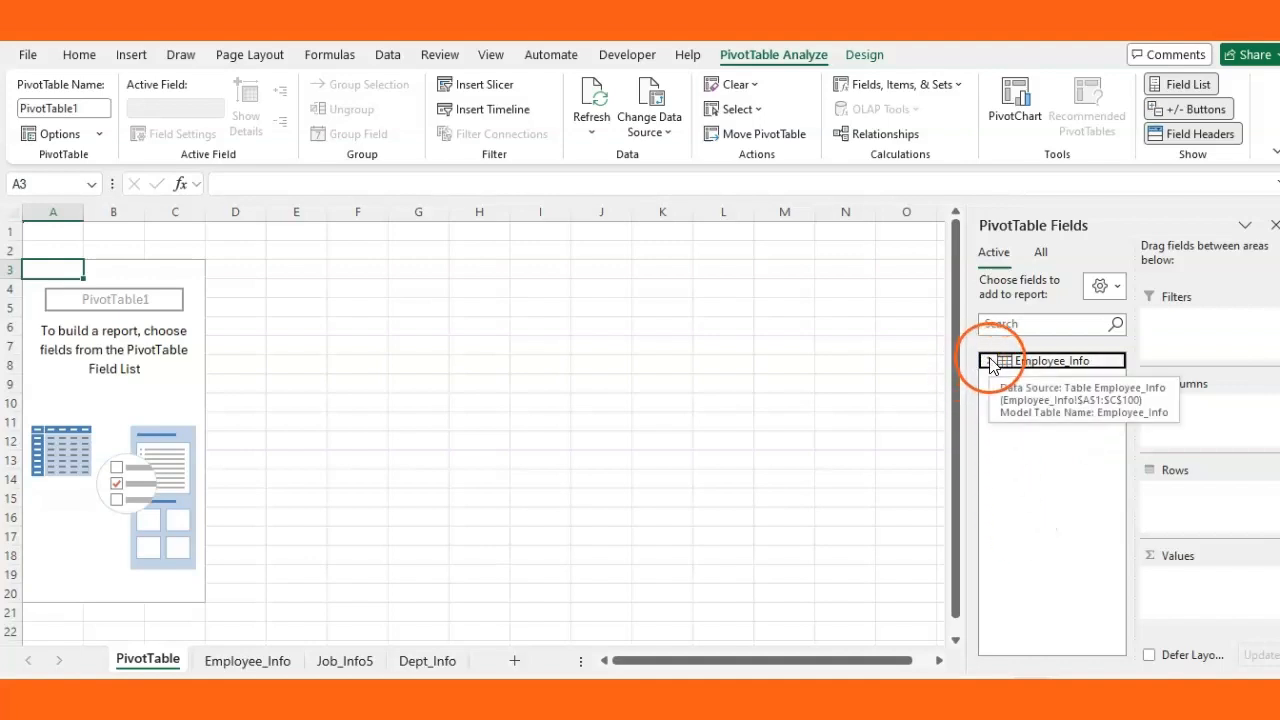
left_click(989, 361)
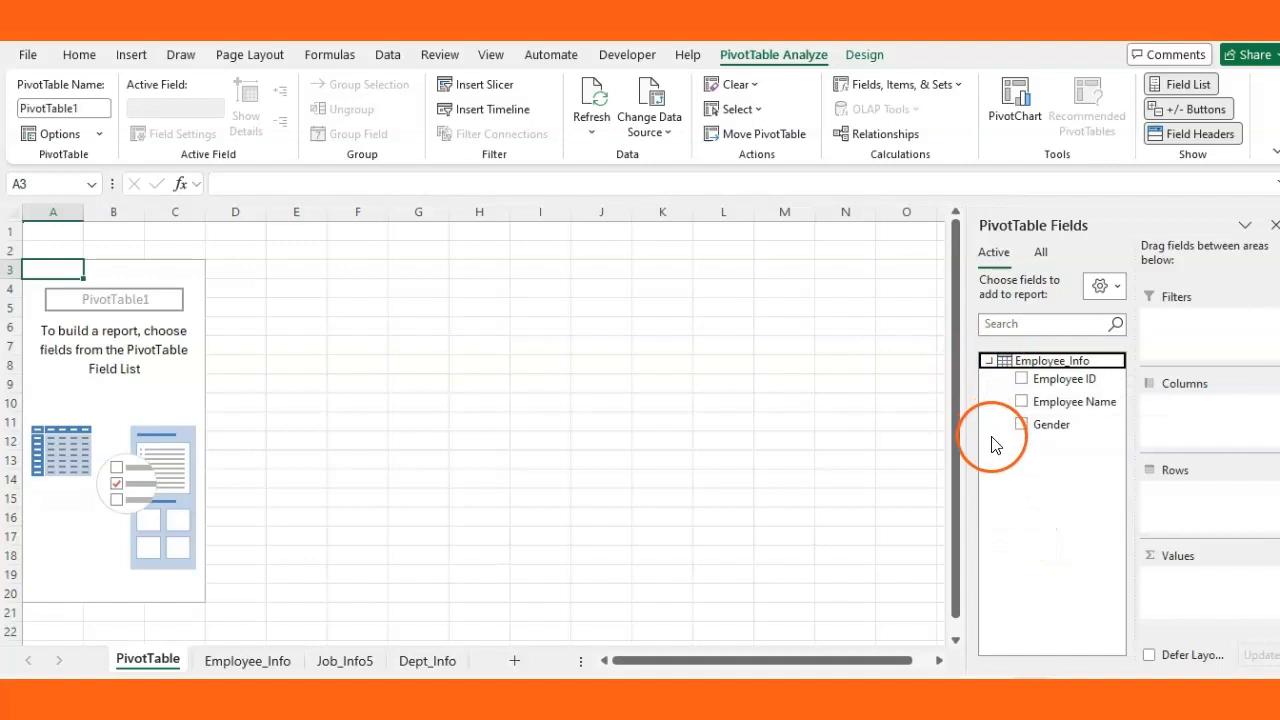
left_click(1042, 252)
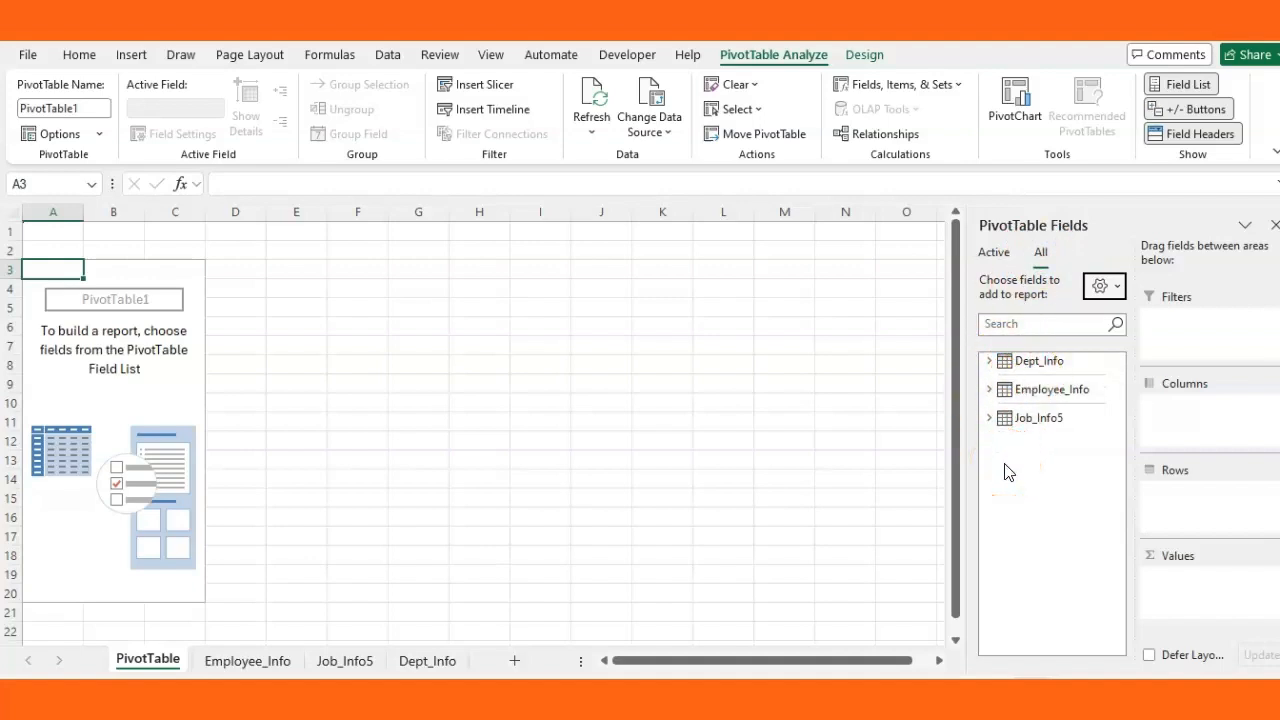
left_click(989, 361)
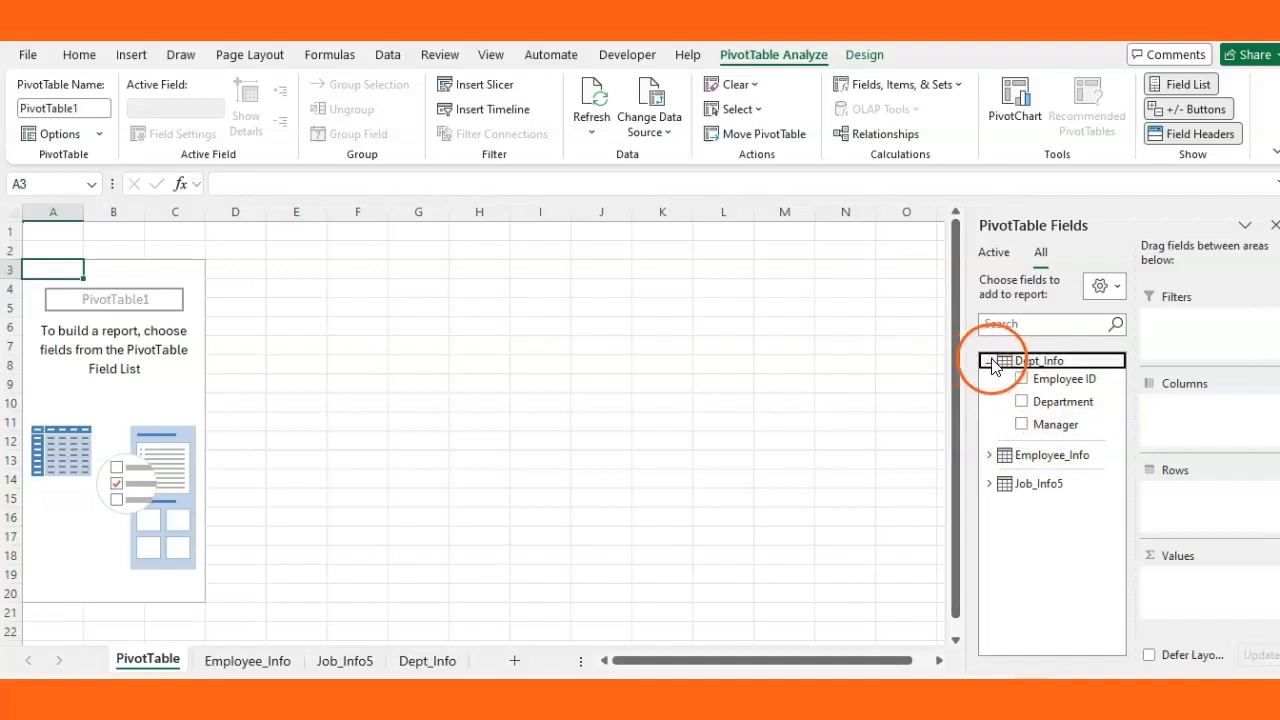
left_click(989, 362)
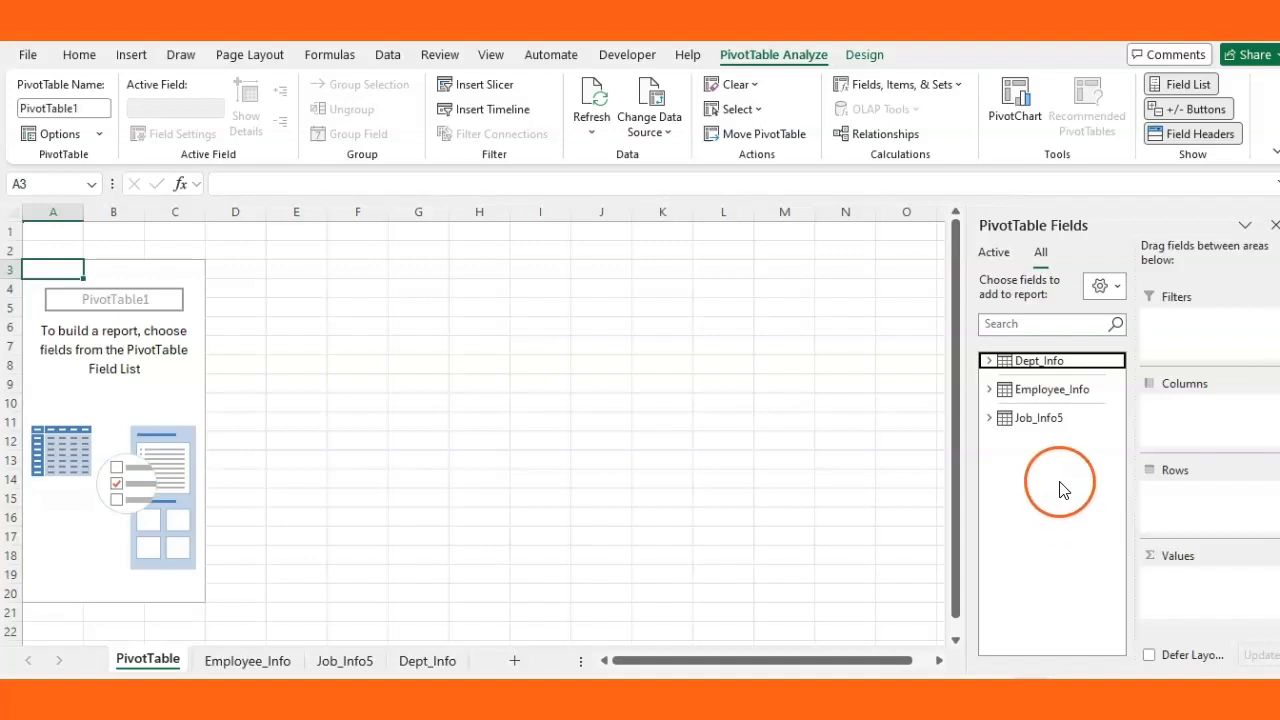
Create a relationship from the Employee ID column of Job_Info5 to the related Employee ID column of Employee_Info.
left_click(886, 134)
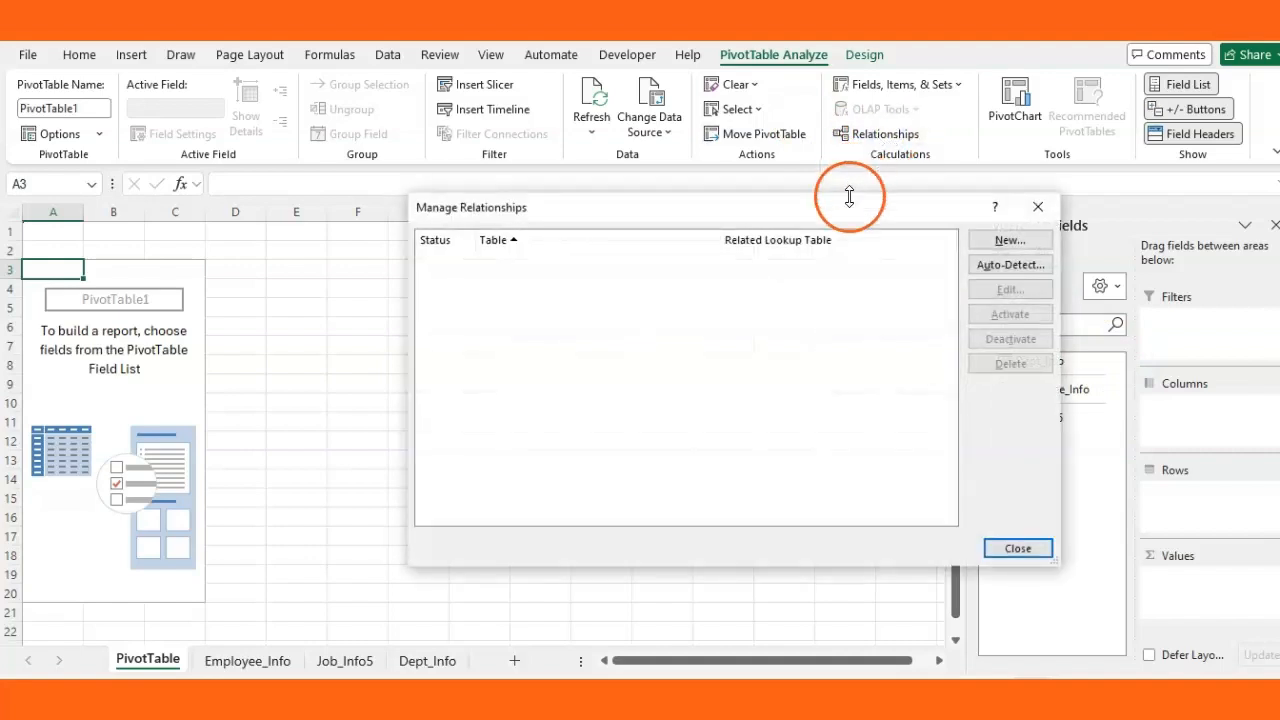
left_click(1010, 242)
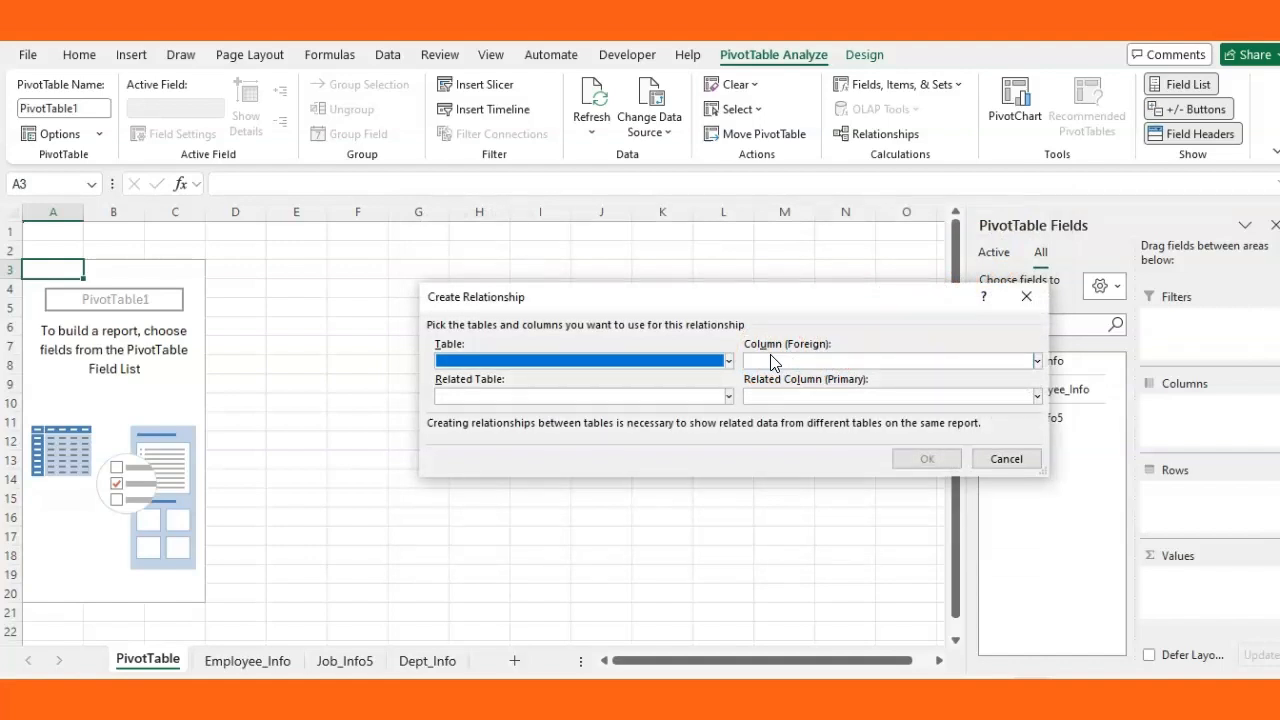
left_click(729, 364)
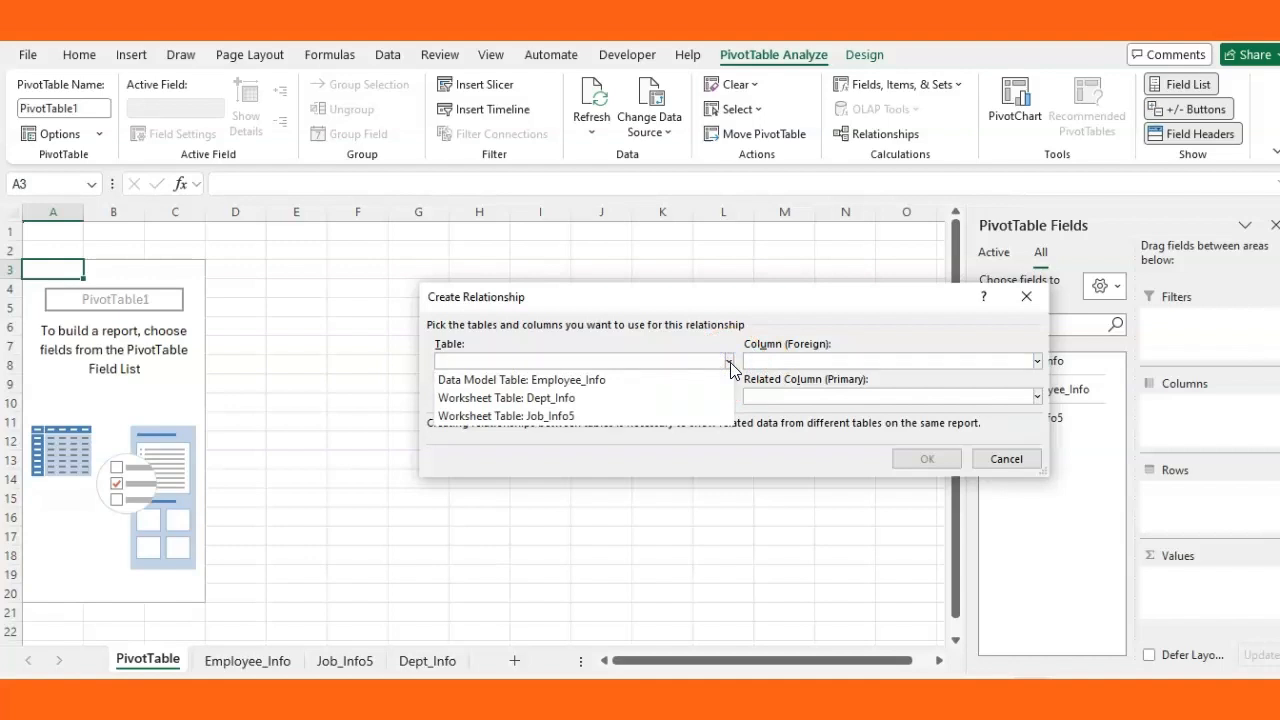
left_click(560, 416)
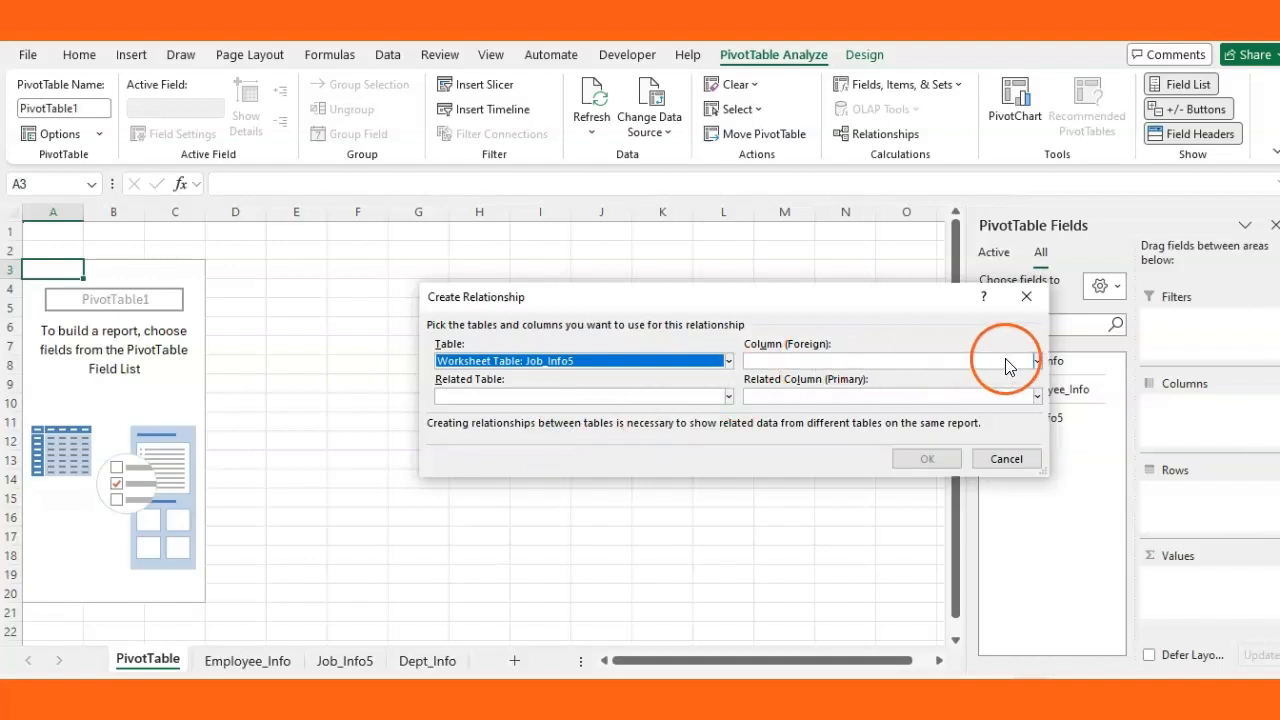
left_click(1035, 362)
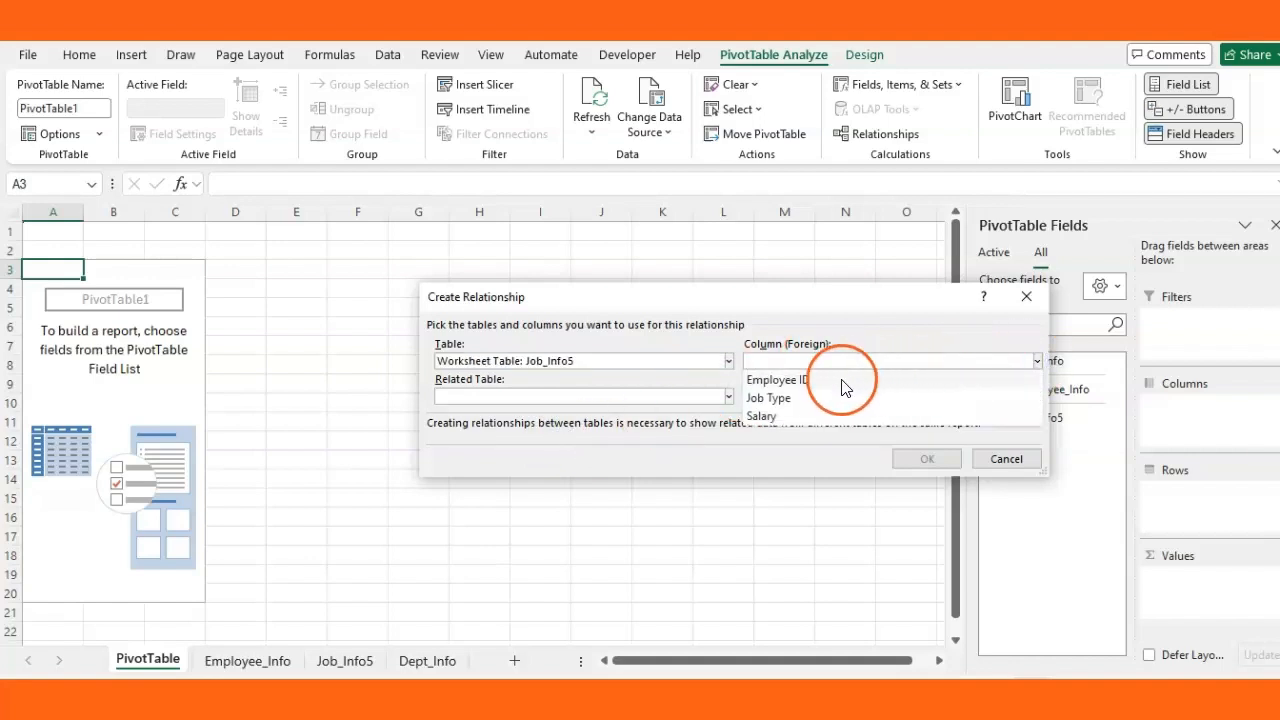
left_click(803, 382)
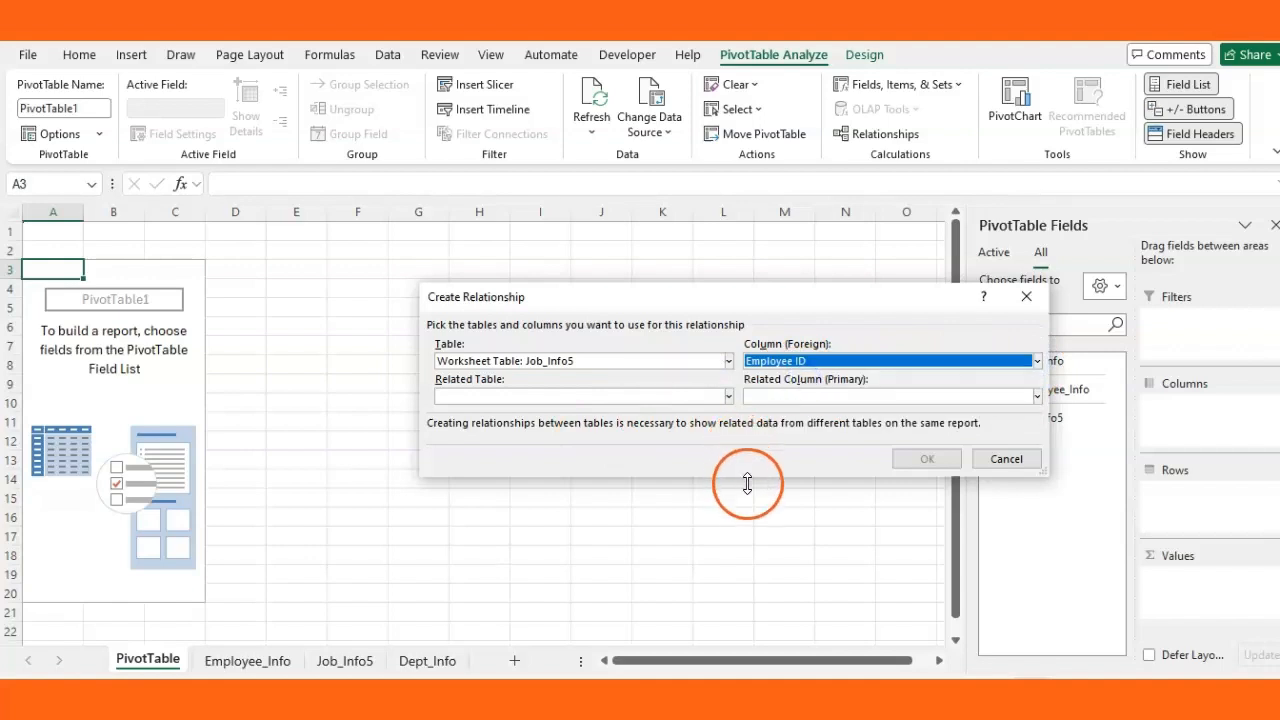
left_click(728, 397)
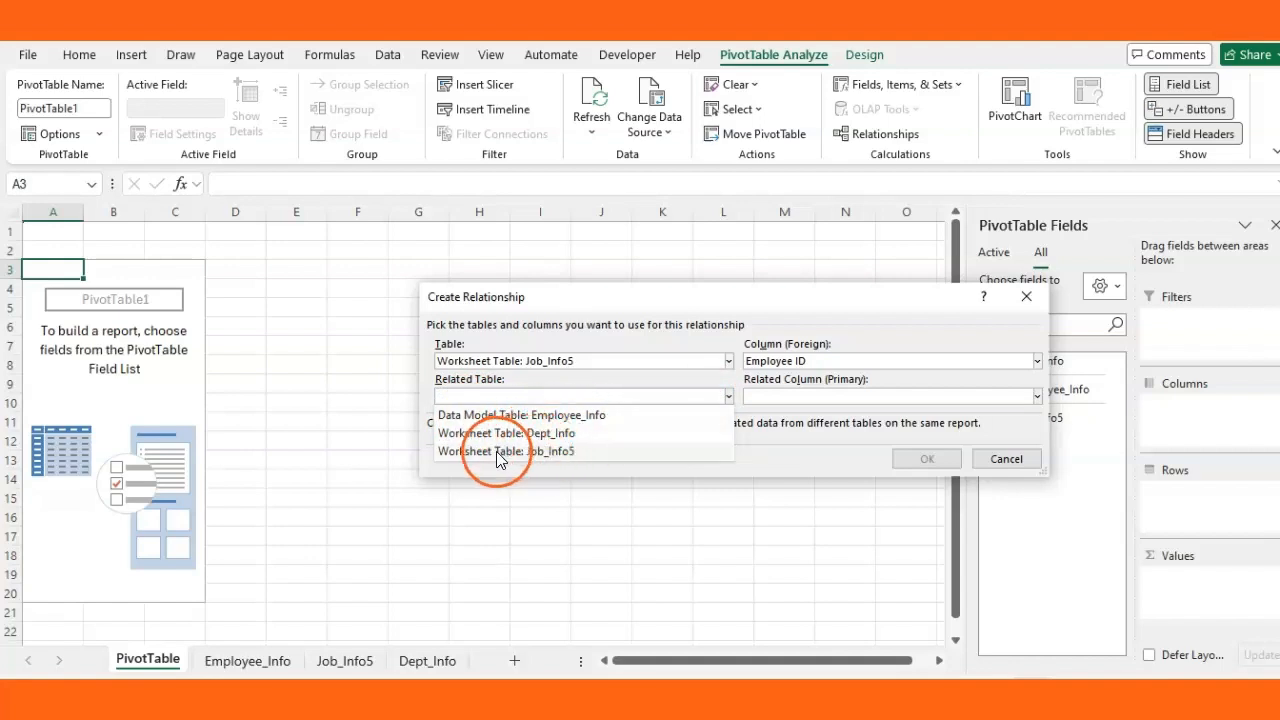
left_click(562, 415)
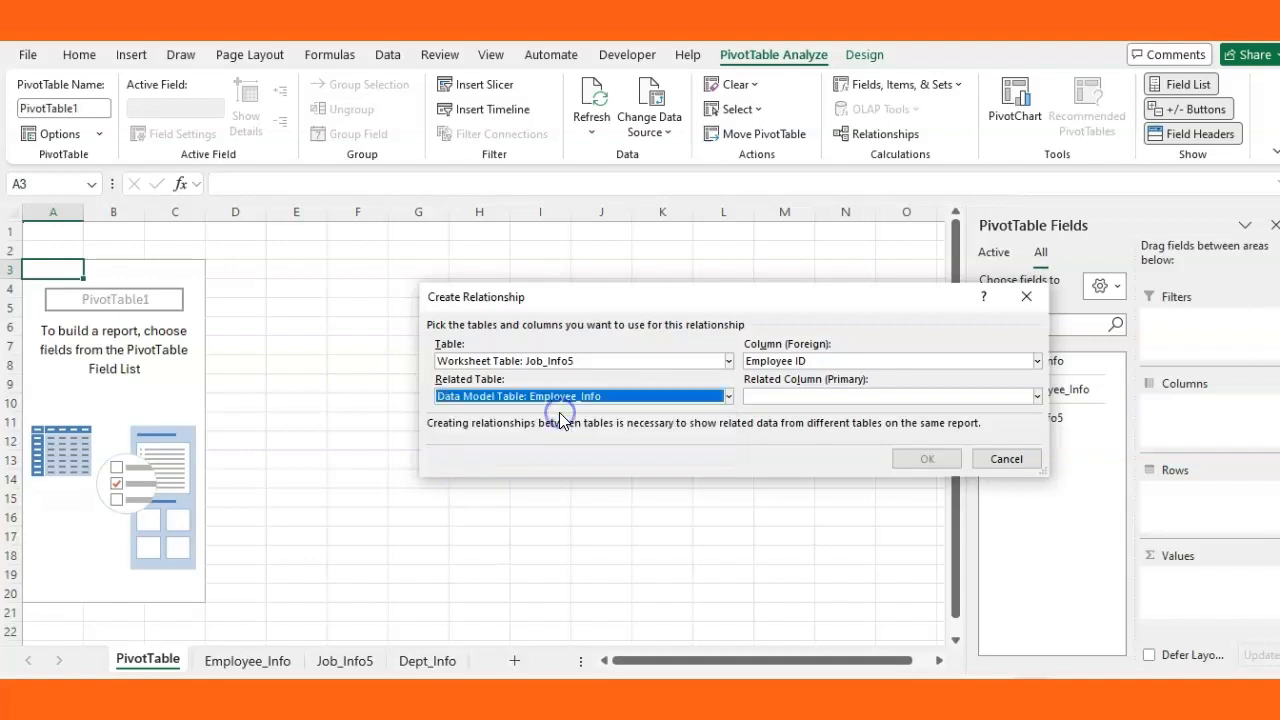
left_click(847, 396)
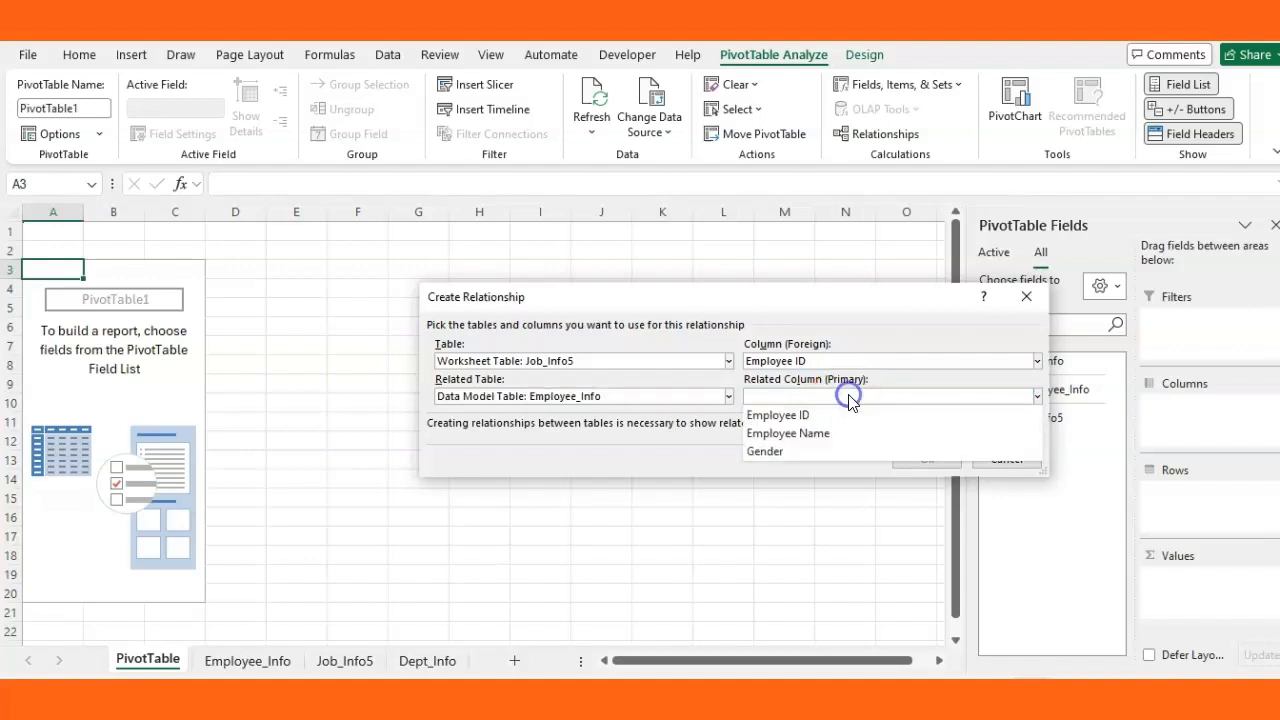
left_click(810, 416)
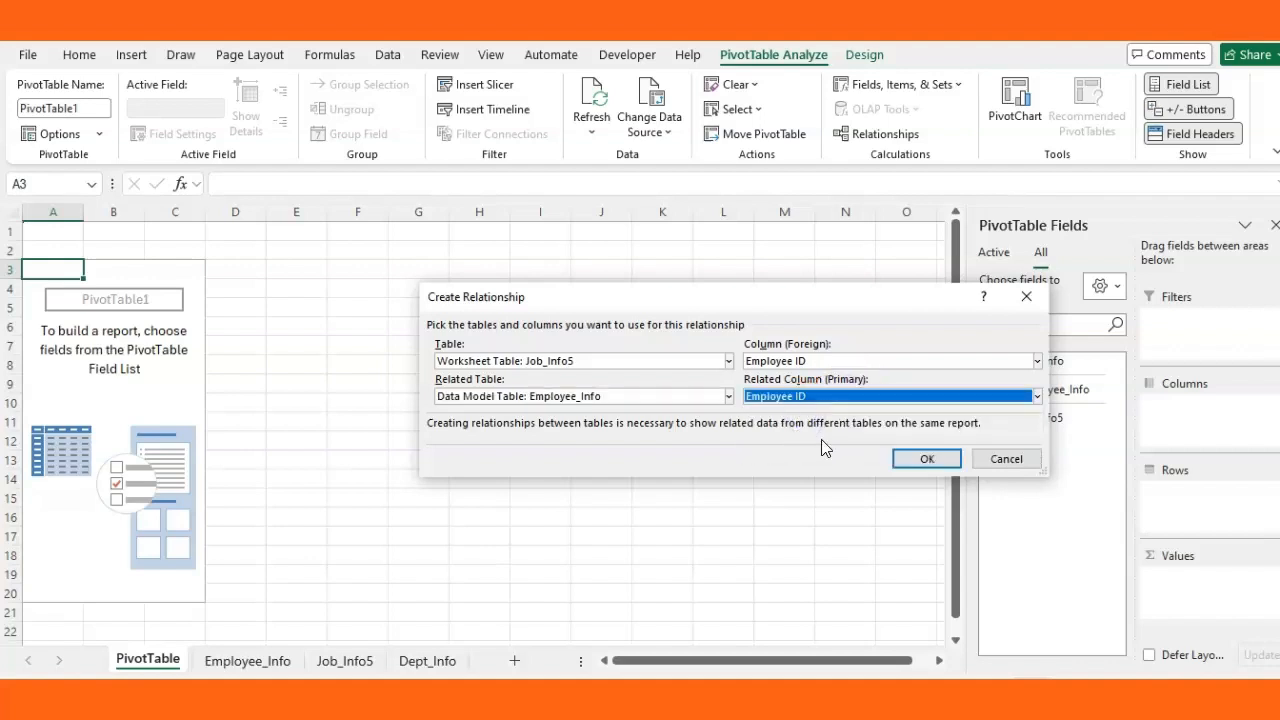
left_click(940, 460)
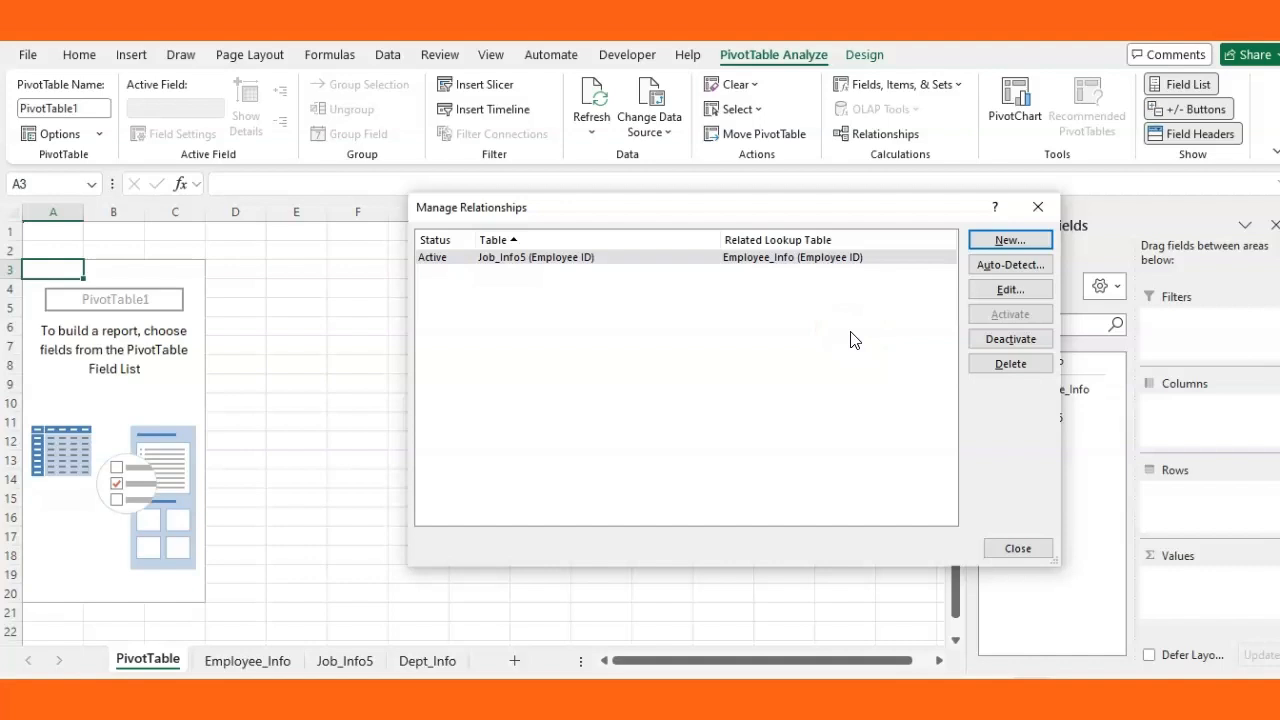
Create a relationship from the Employee ID column of Job_Info5 to the related Employee ID column of Dept_Info and close the relationships manager.
left_click(1008, 223)
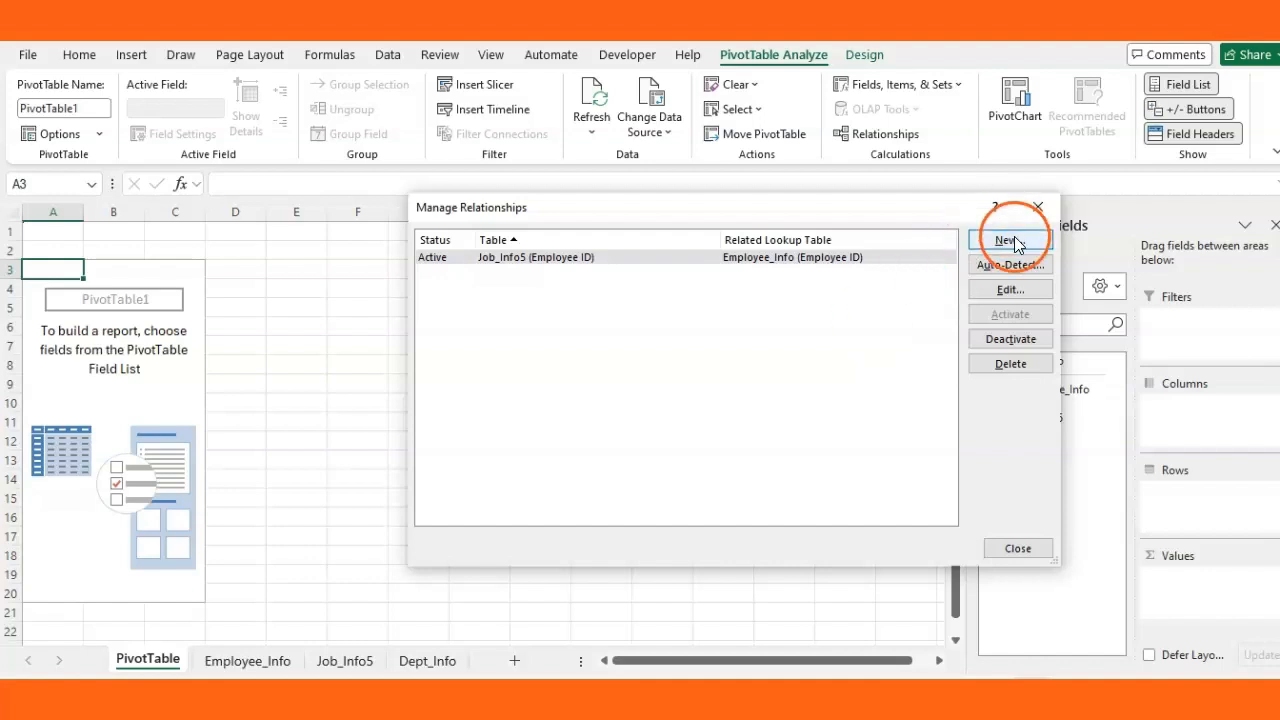
left_click(1015, 242)
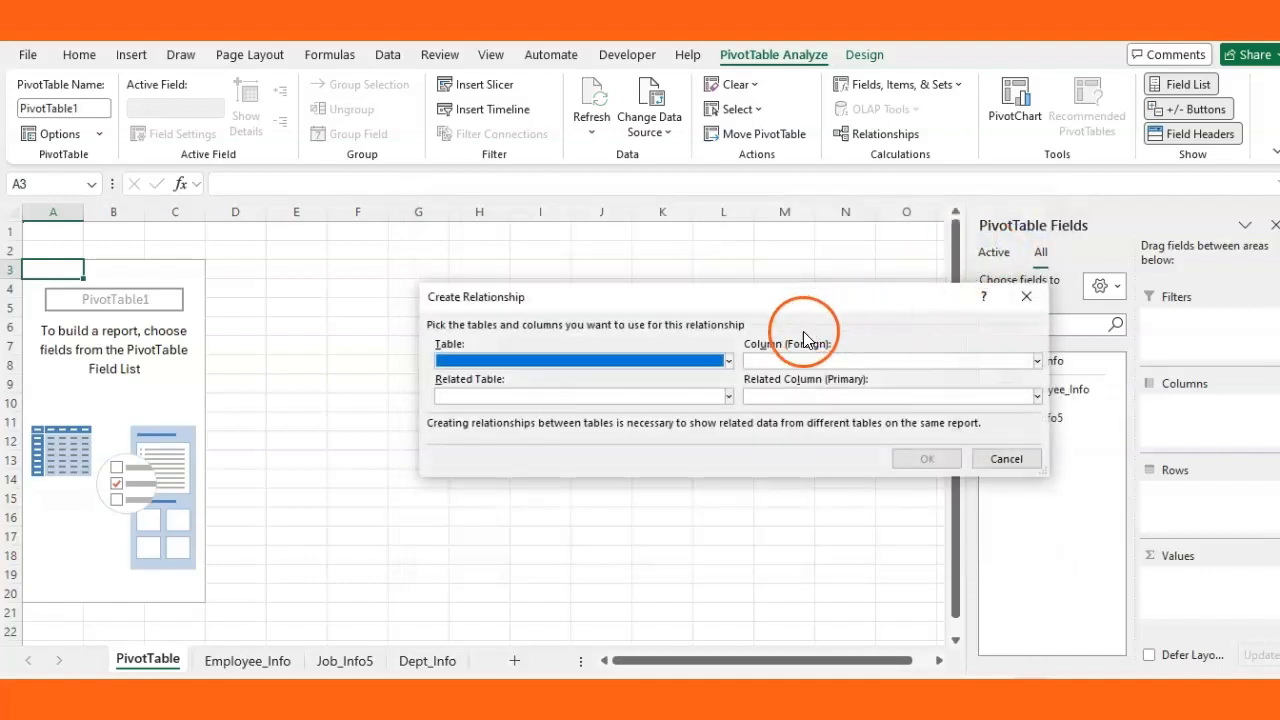
left_click(728, 361)
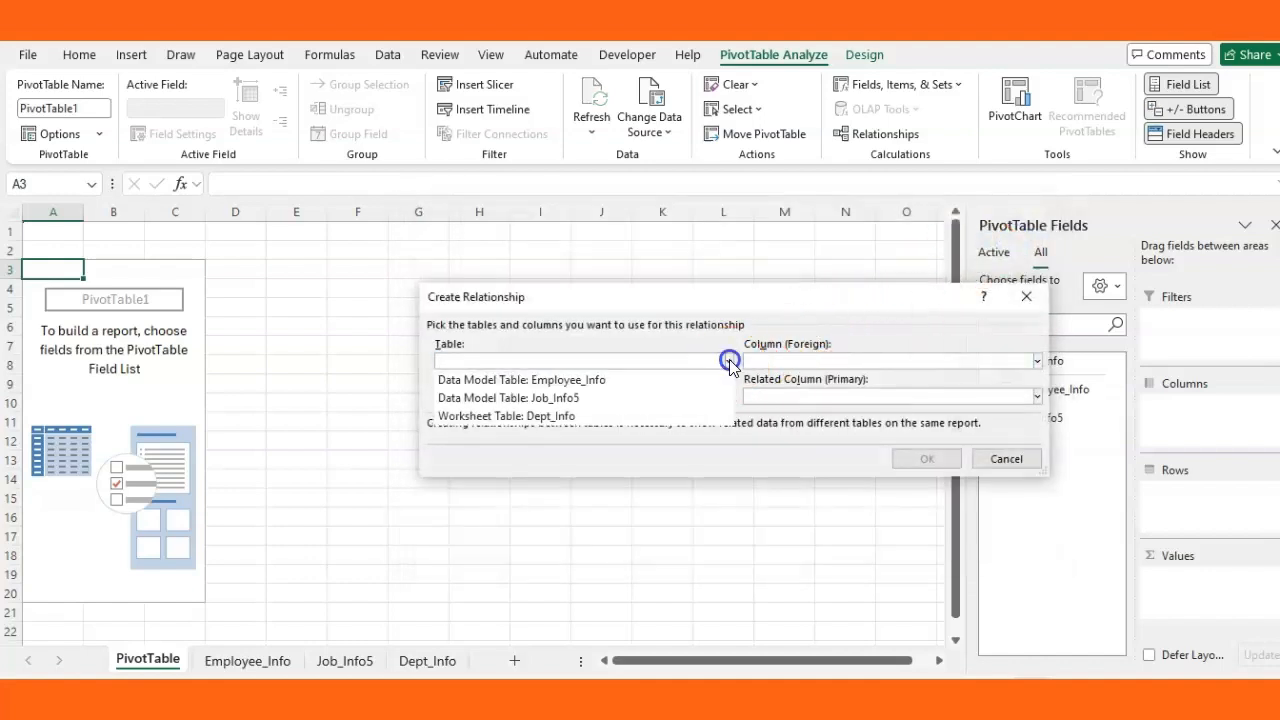
left_click(548, 397)
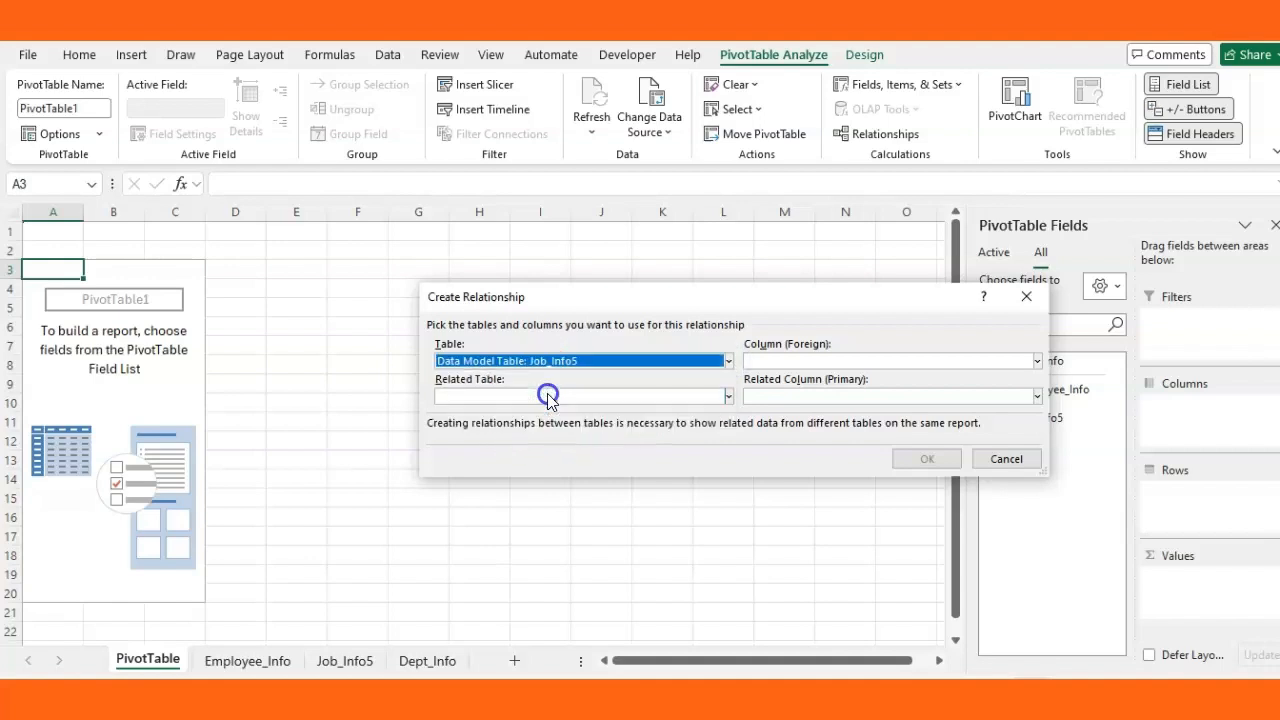
left_click(728, 396)
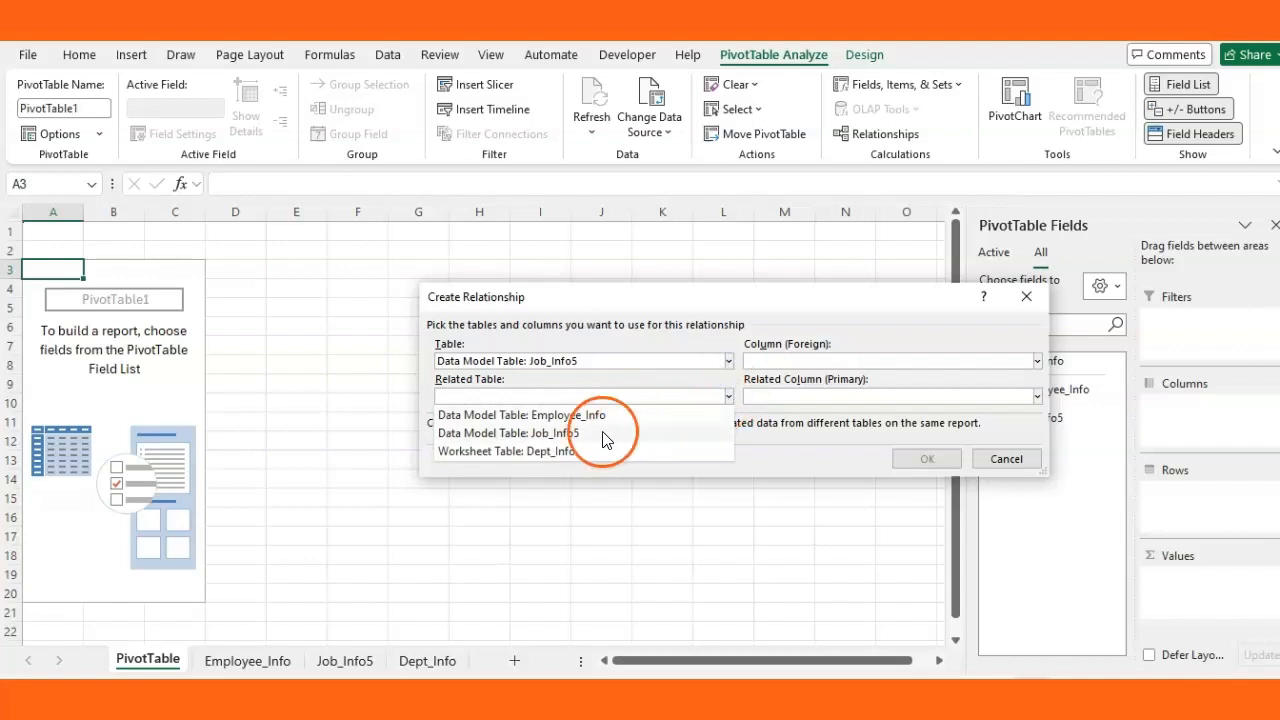
left_click(563, 453)
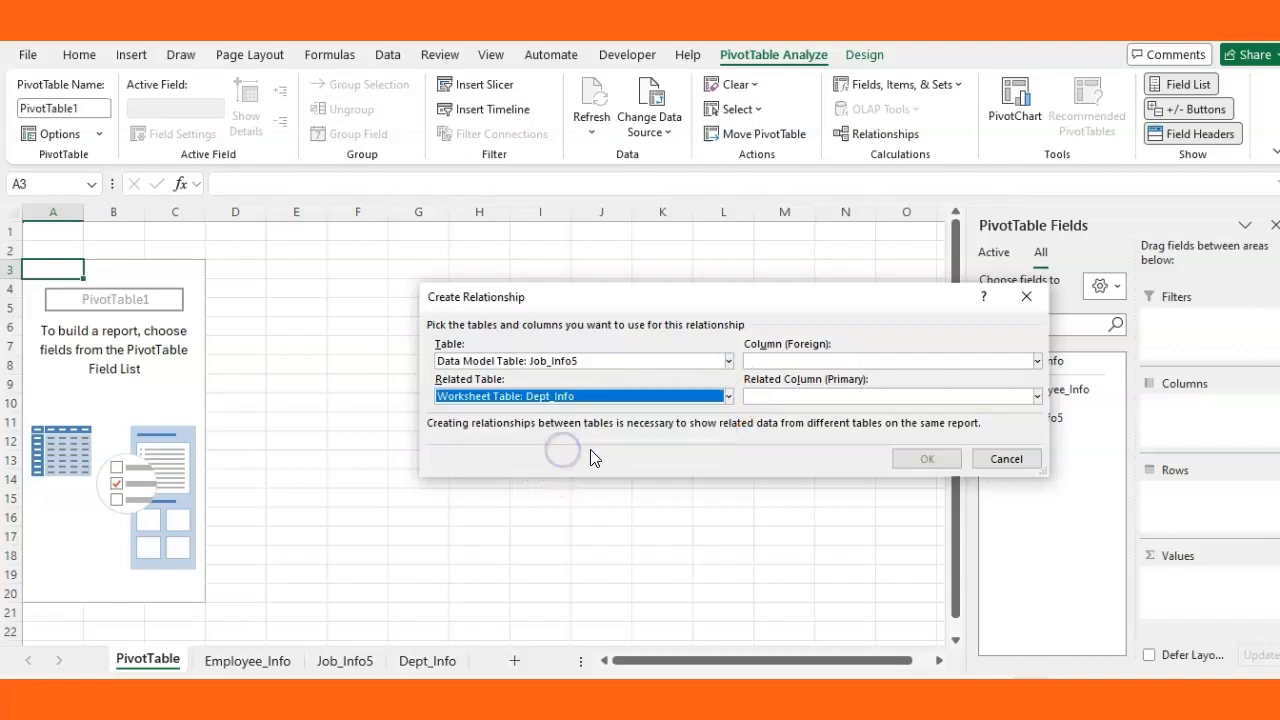
left_click(801, 360)
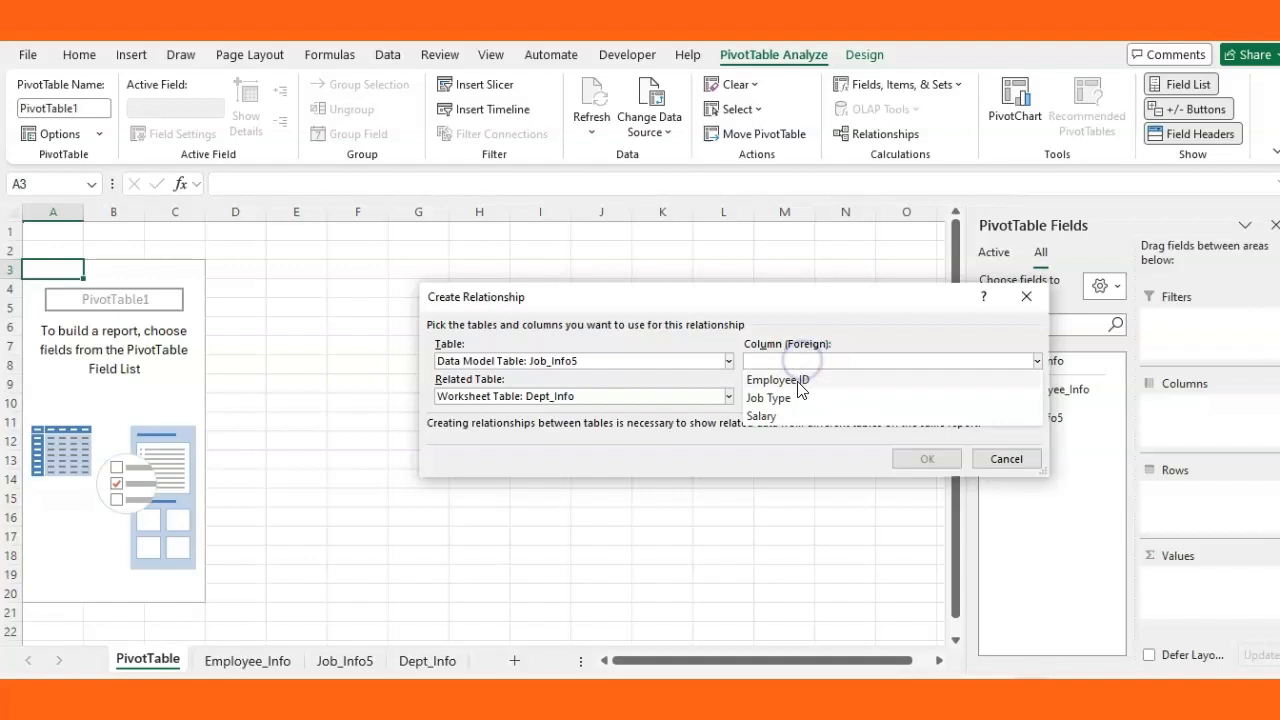
left_click(797, 382)
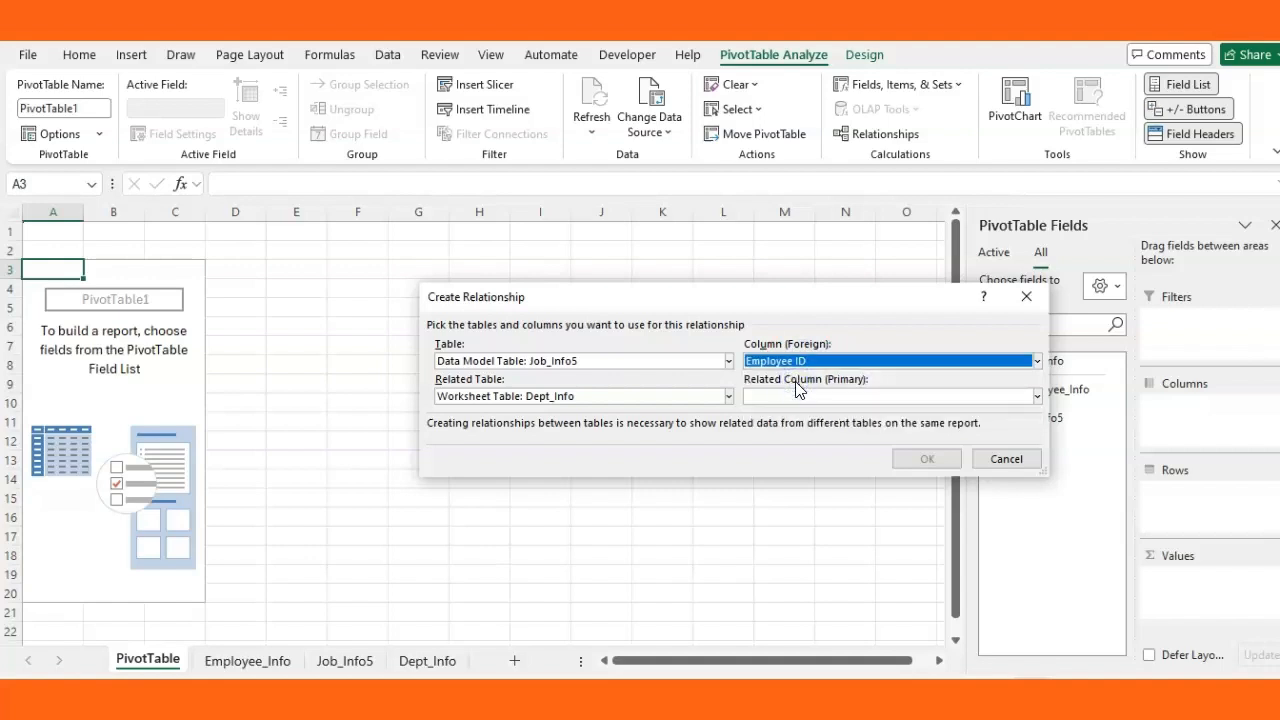
left_click(818, 398)
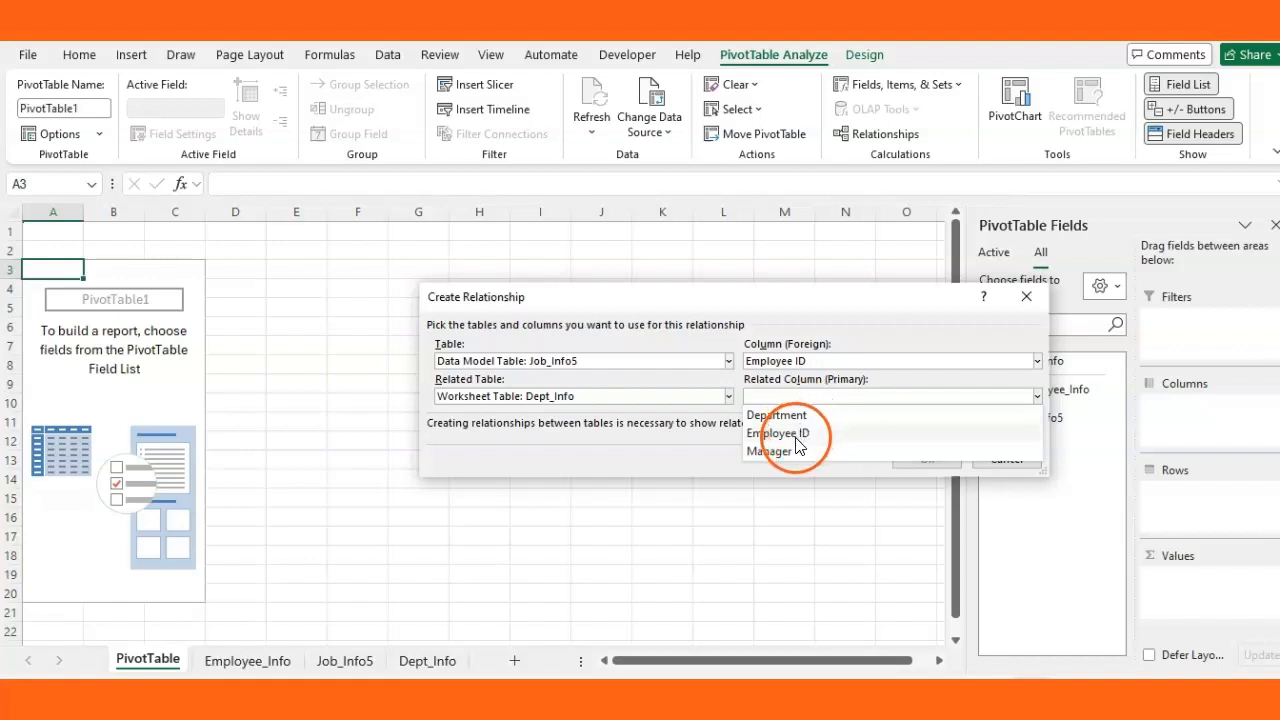
left_click(797, 437)
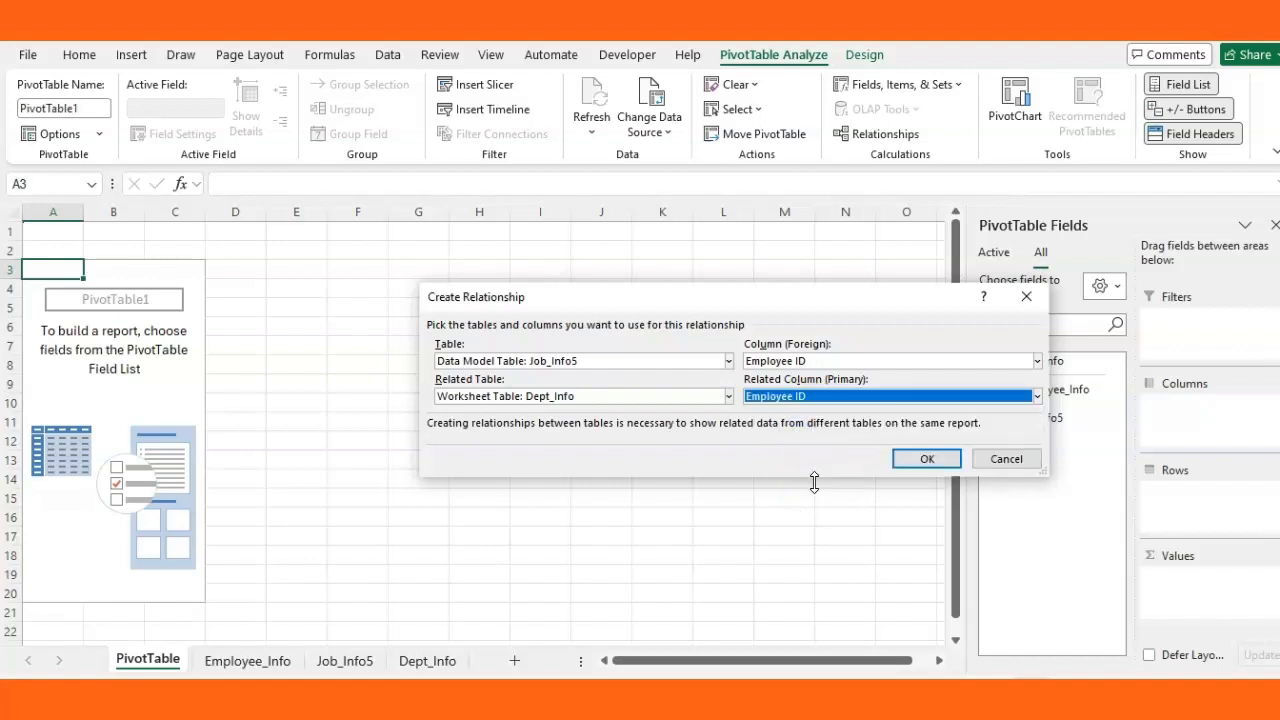
left_click(930, 459)
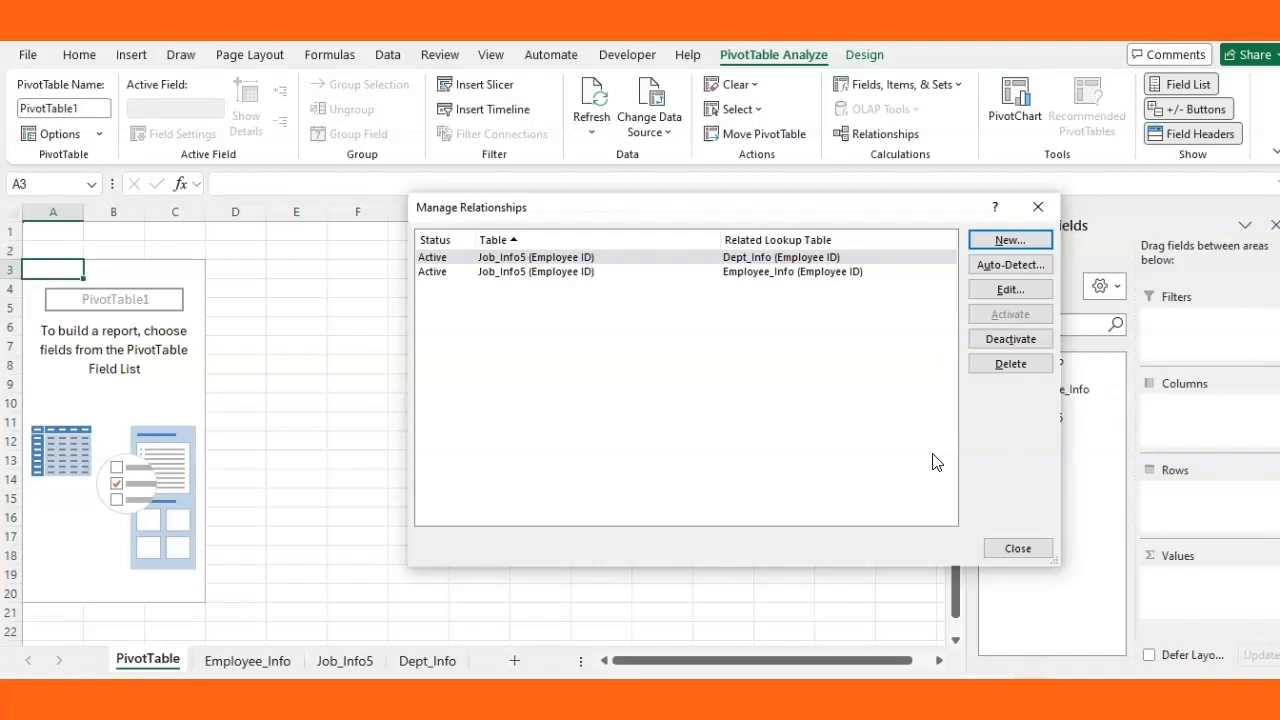
left_click(1024, 551)
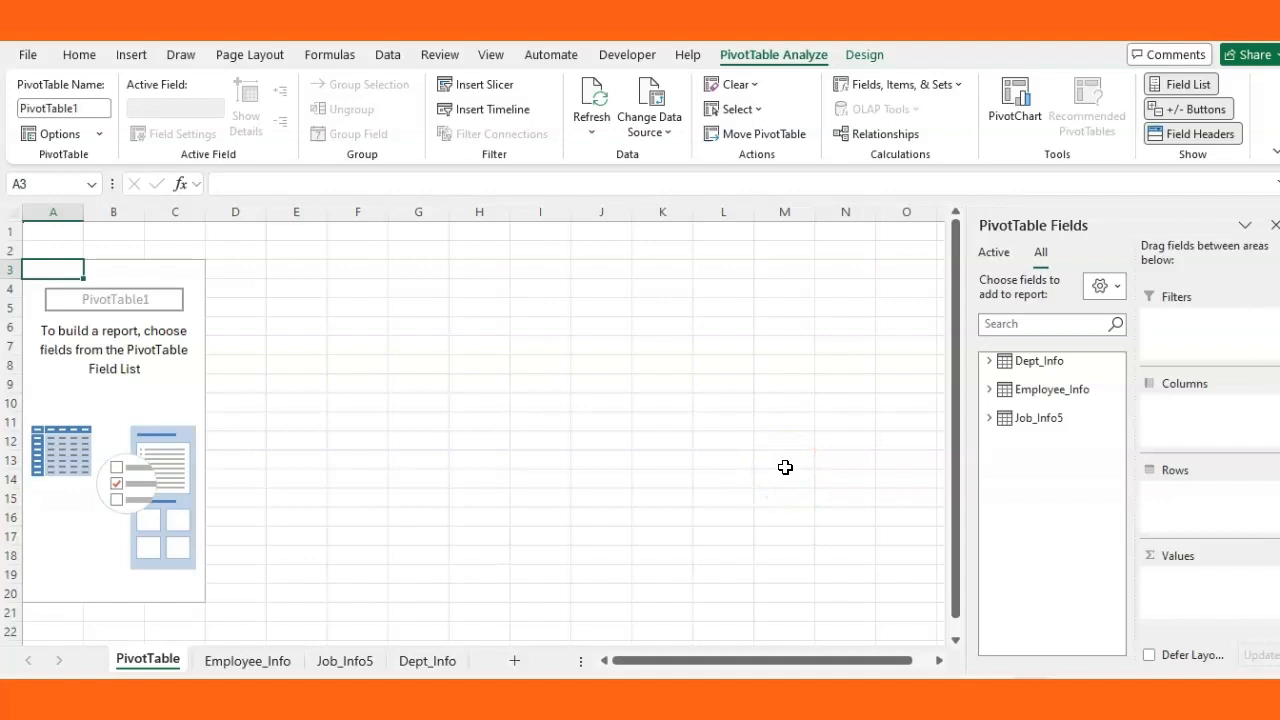
Lay out the PivotTable with Department from Dept_Info as rows, Gender from Employee_Info as columns and Salary from Job_Info5 as summed values.
left_click(988, 363)
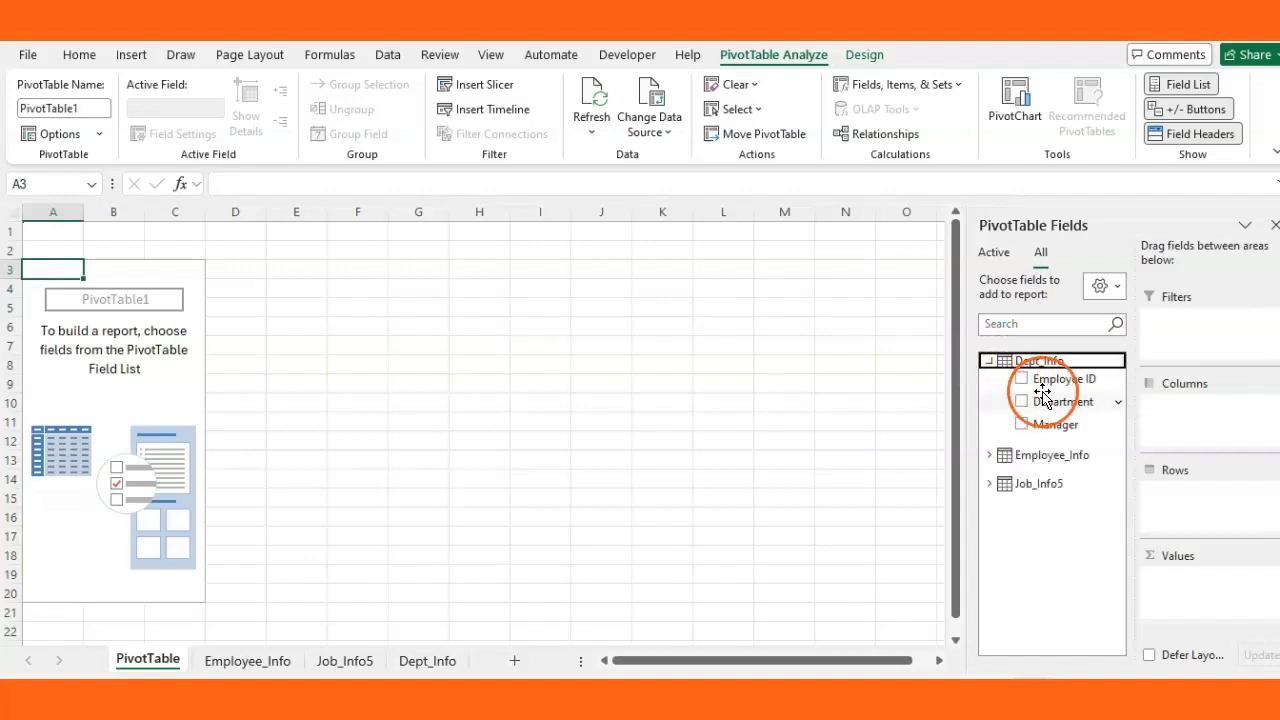
left_click_drag(1068, 404, 1198, 507)
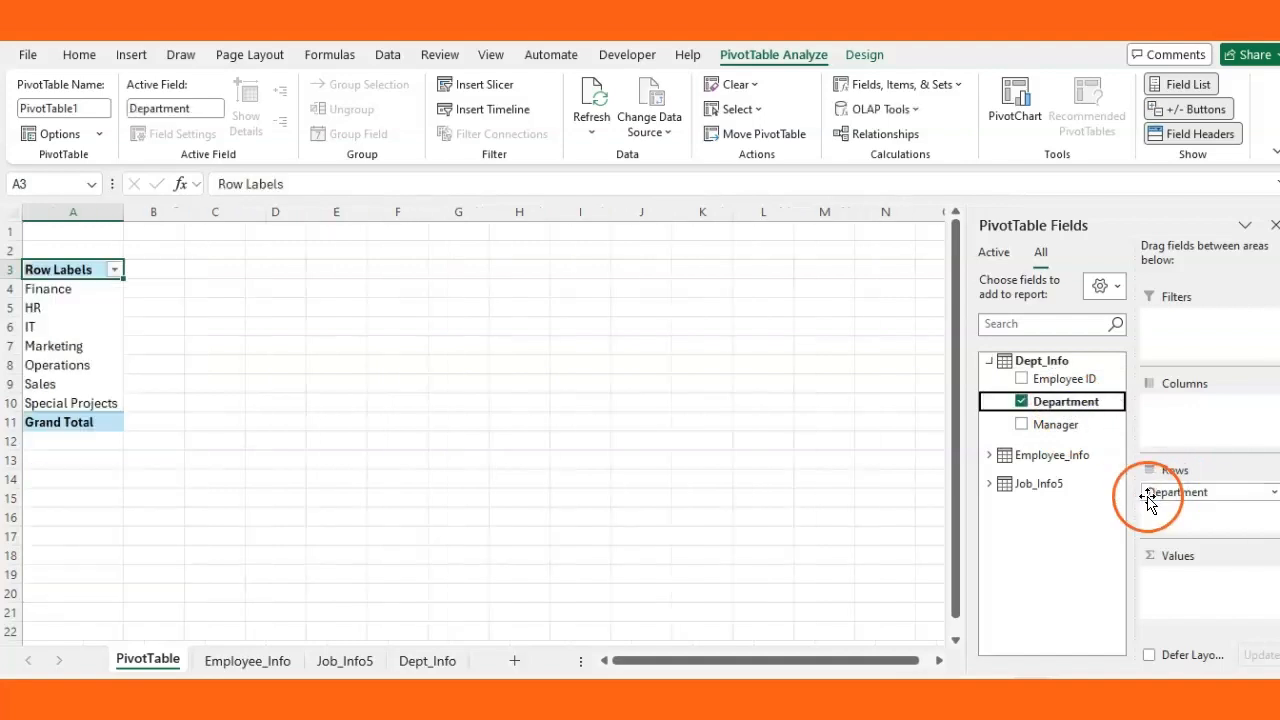
left_click(989, 458)
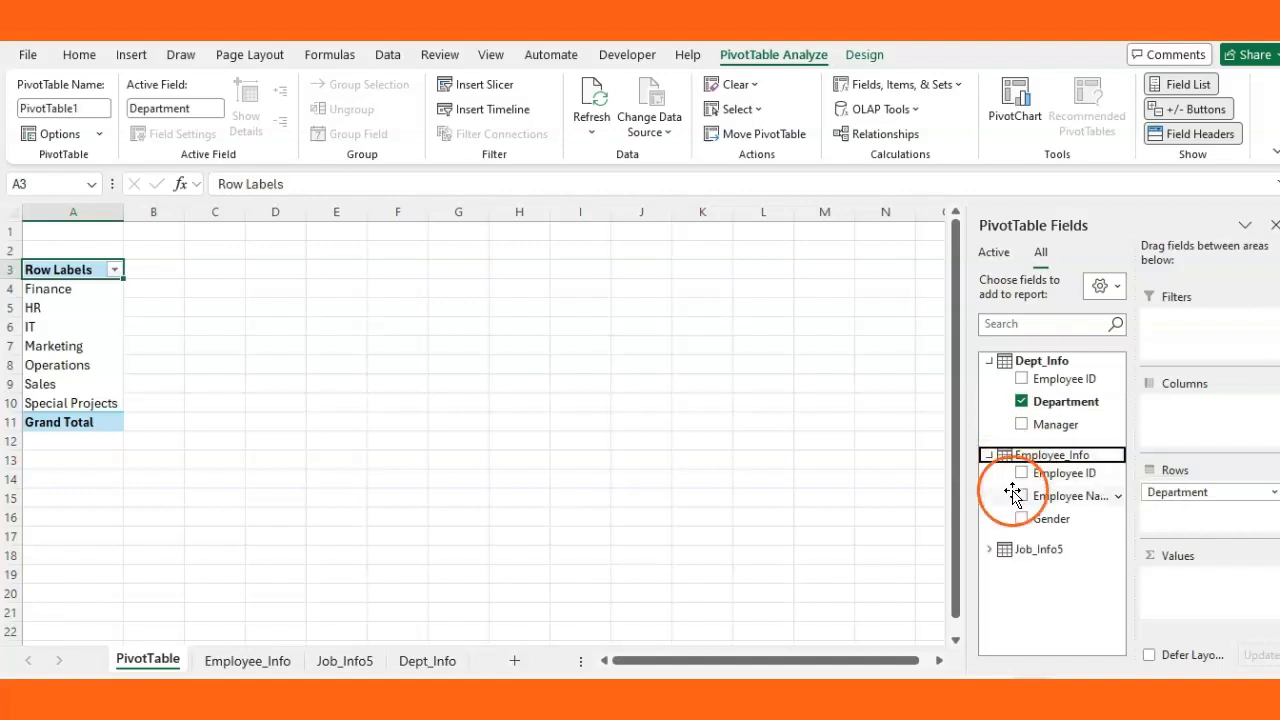
left_click(1050, 519)
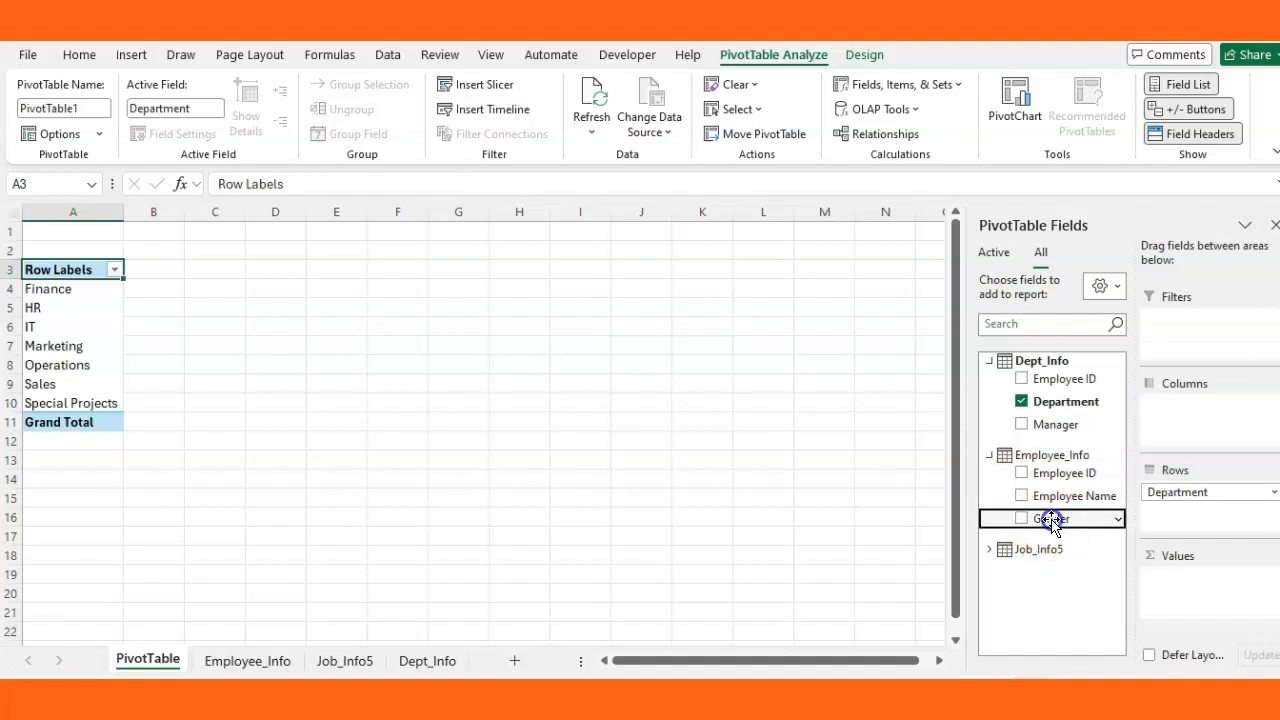
left_click_drag(1052, 520, 1212, 415)
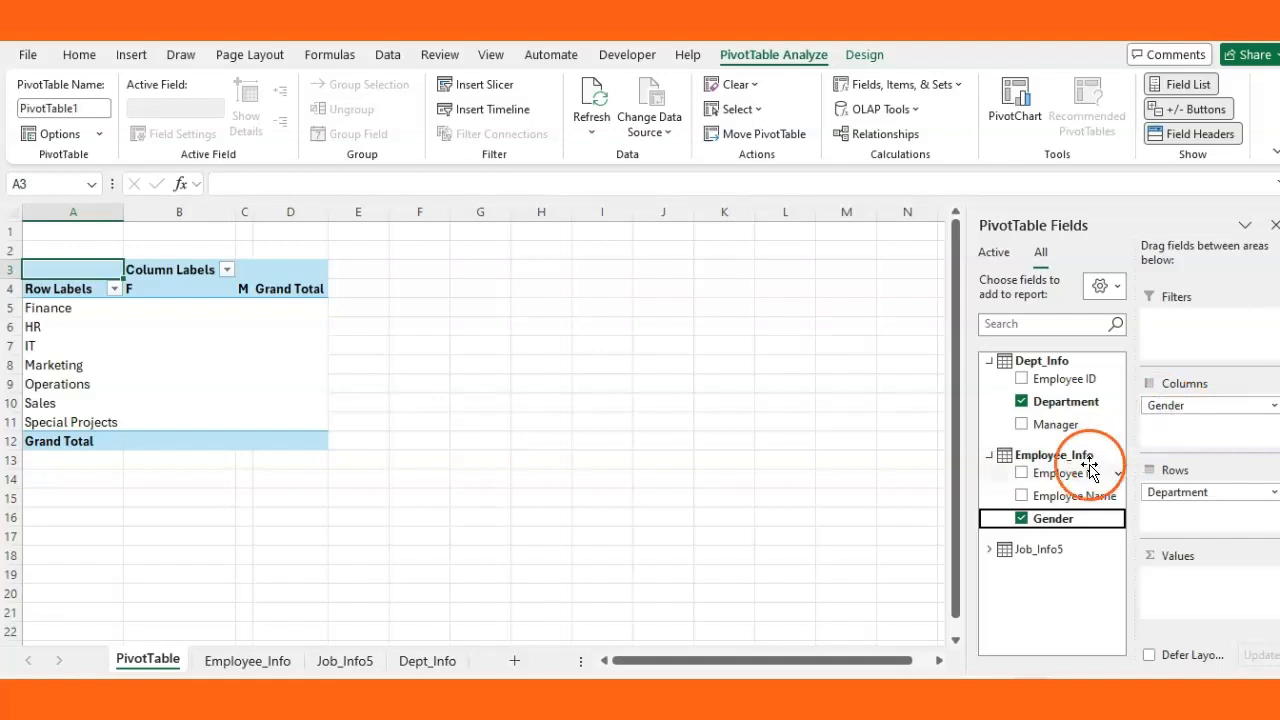
left_click(990, 549)
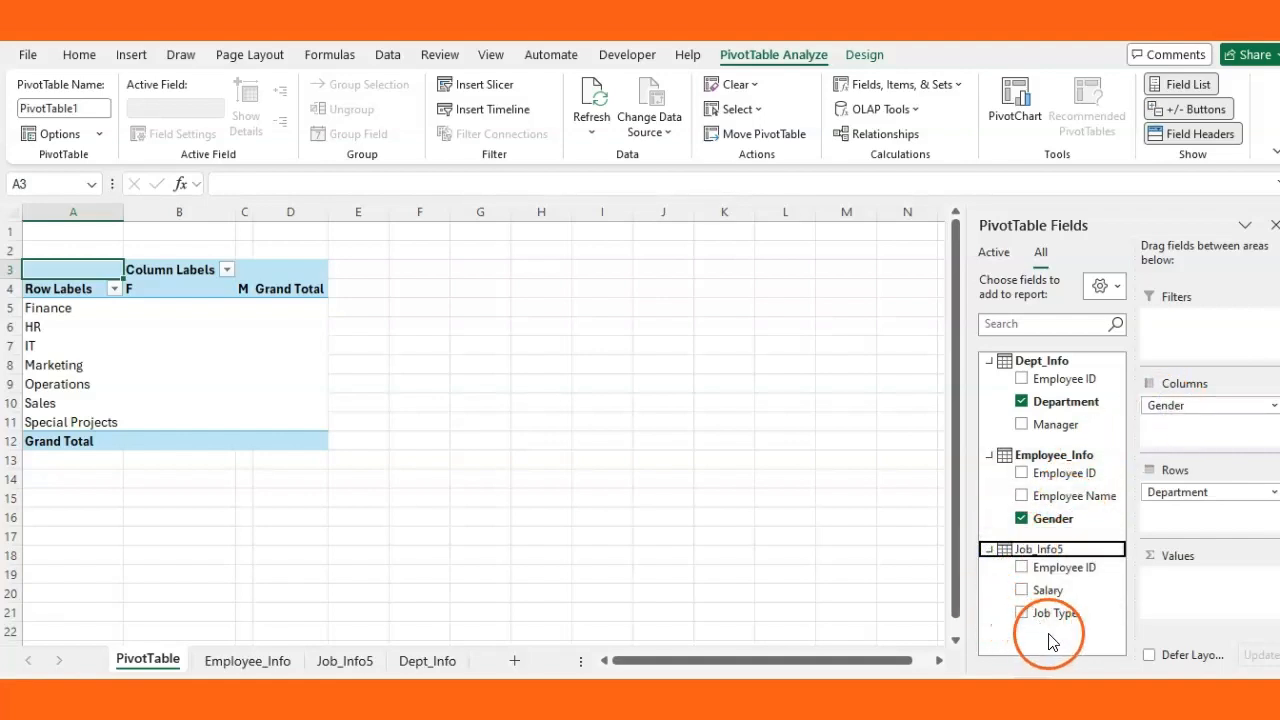
left_click_drag(1048, 590, 1208, 610)
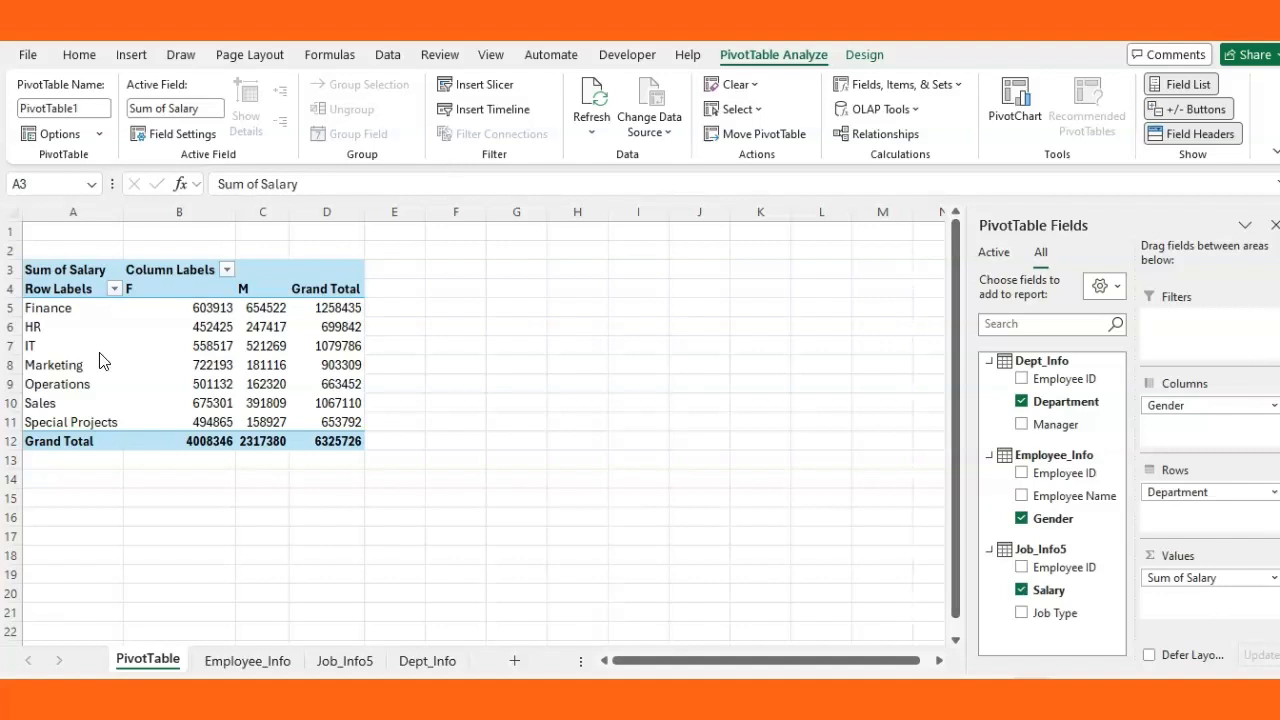
Rename the PivotTable's gender column labels F and M as Female and Male.
left_click(144, 283)
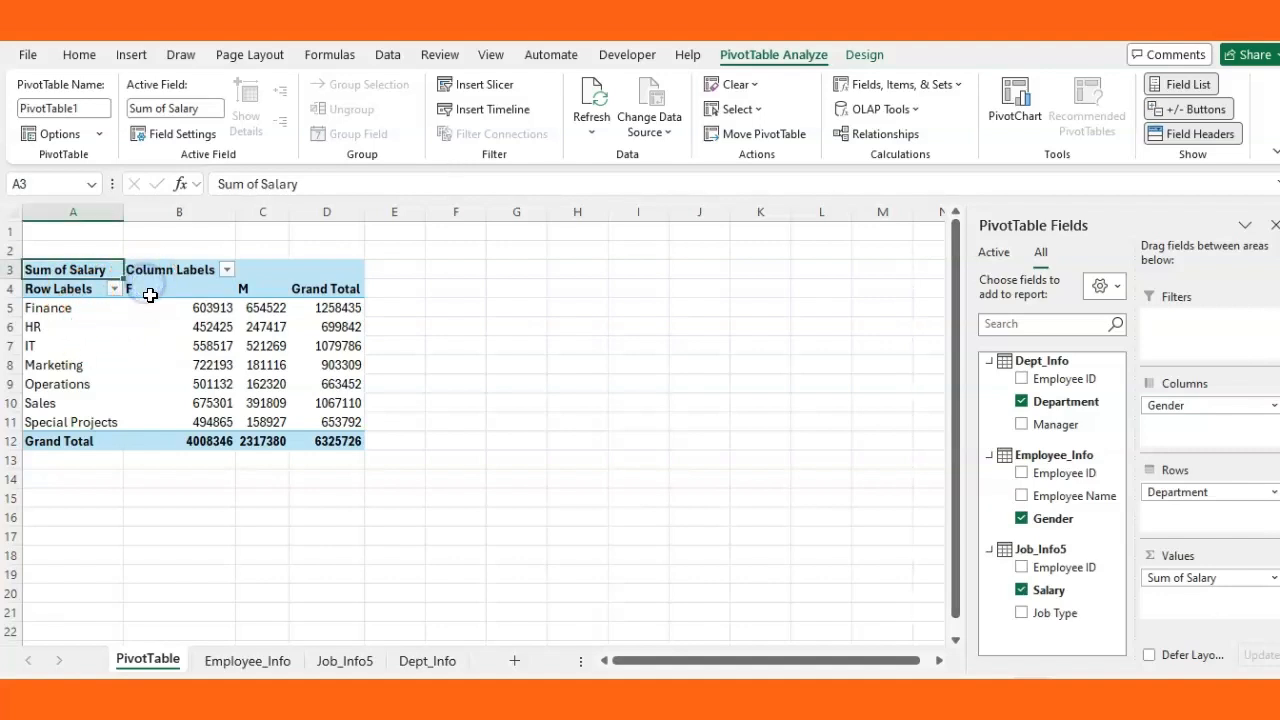
left_click(152, 291)
left_click(250, 187)
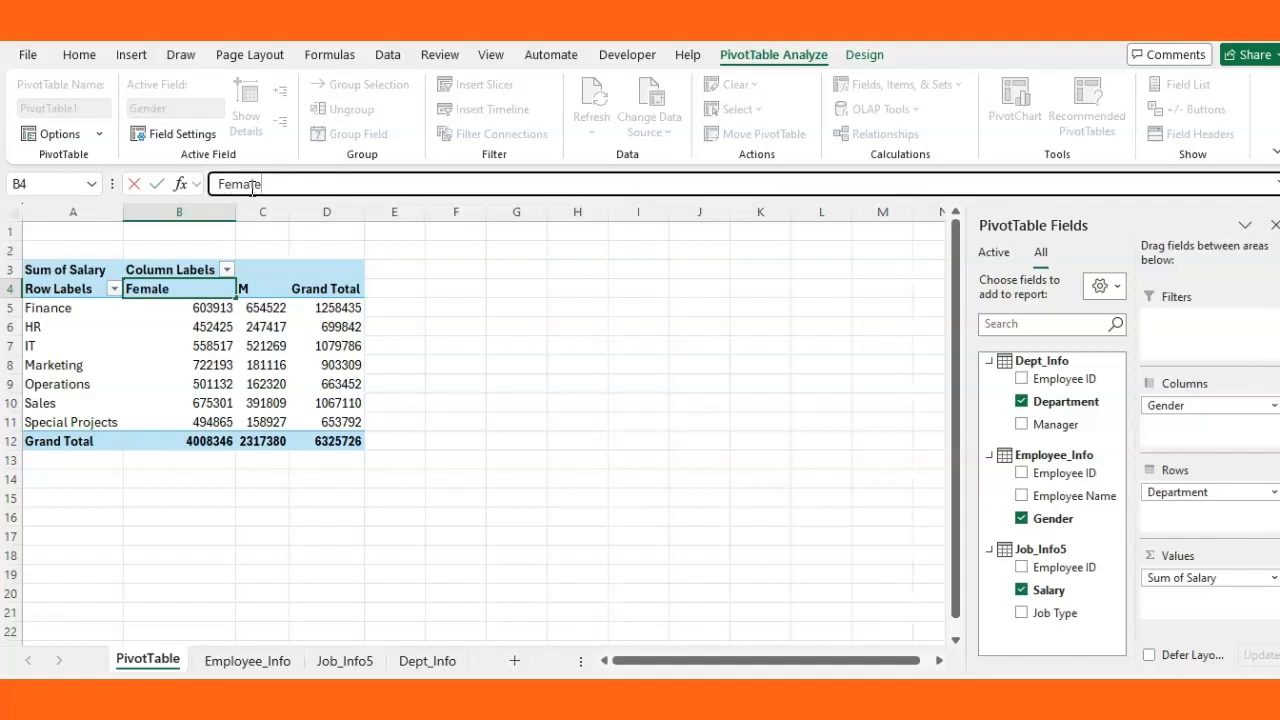
left_click(255, 288)
left_click(276, 188)
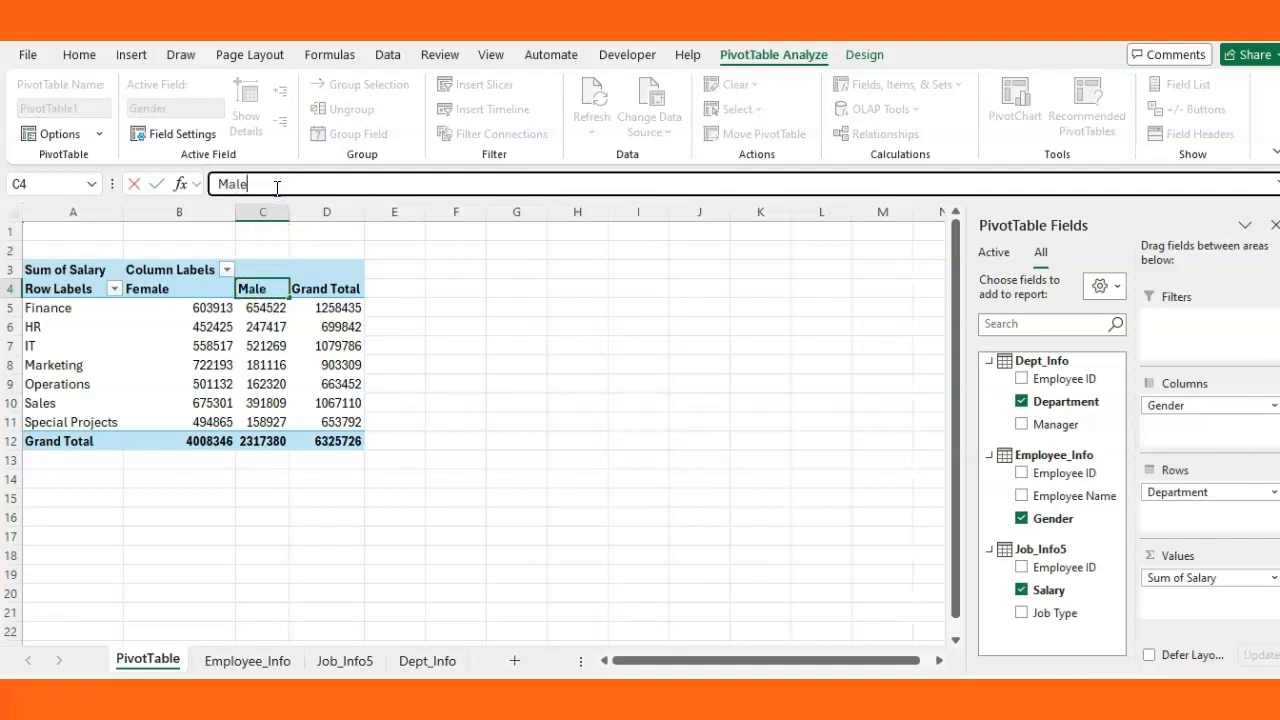
key("Return")
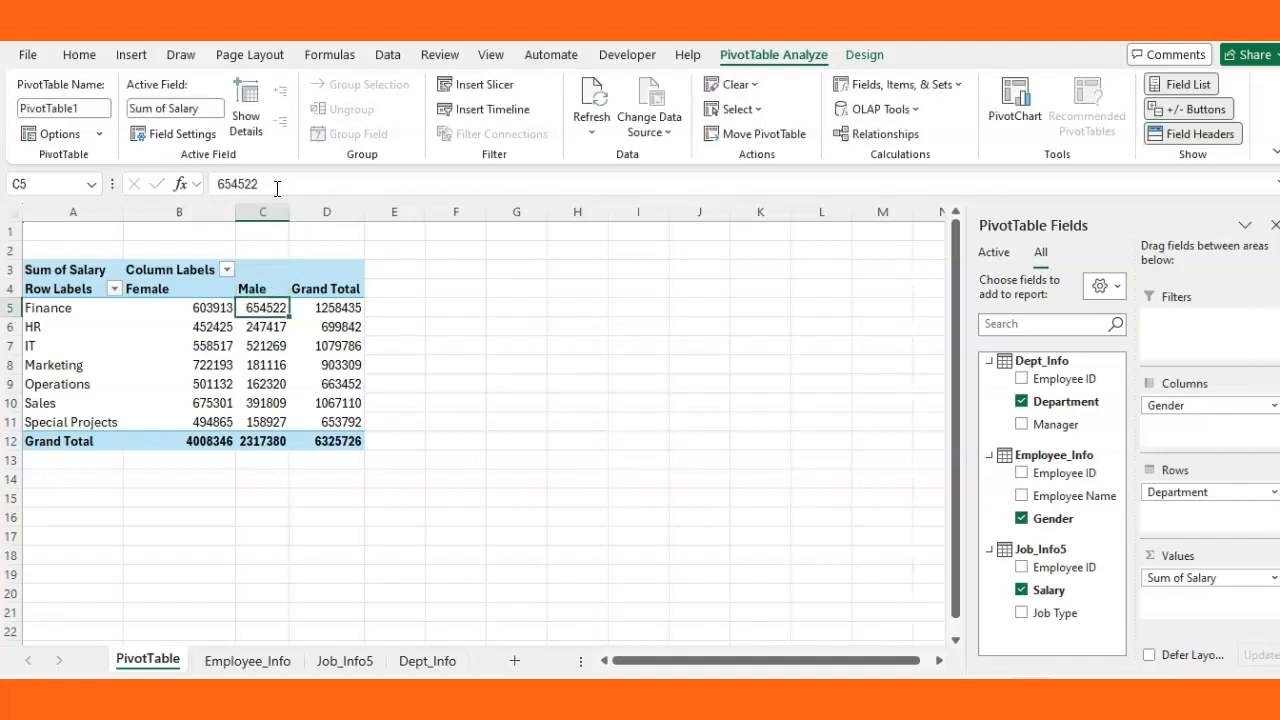
Rename the PivotTable's Row Labels header in cell A4 as Department.
left_click(69, 289)
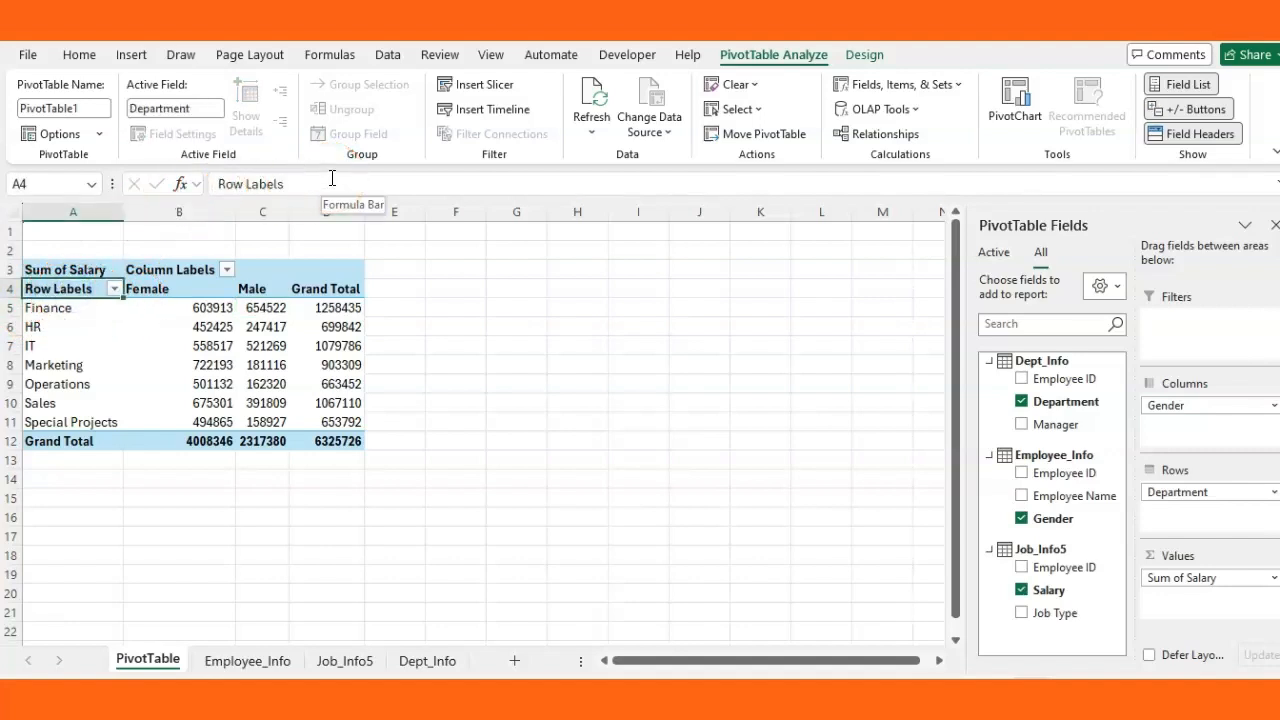
type("Department")
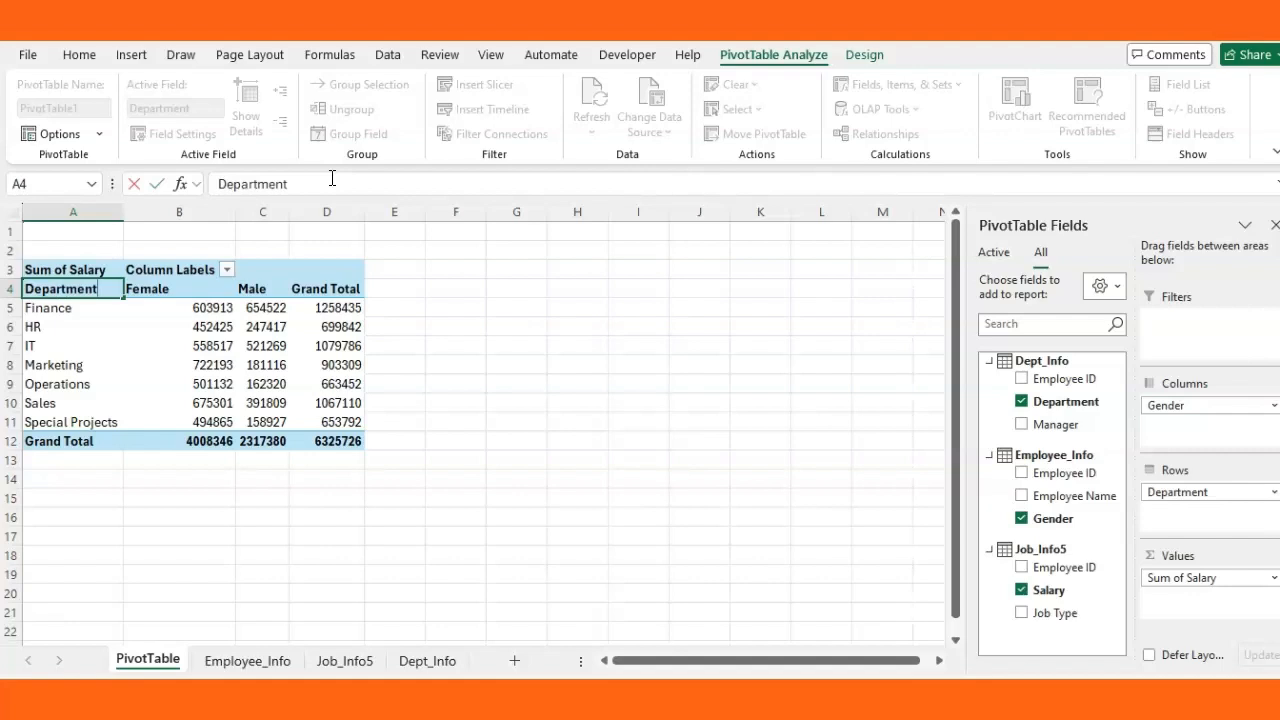
key("Return")
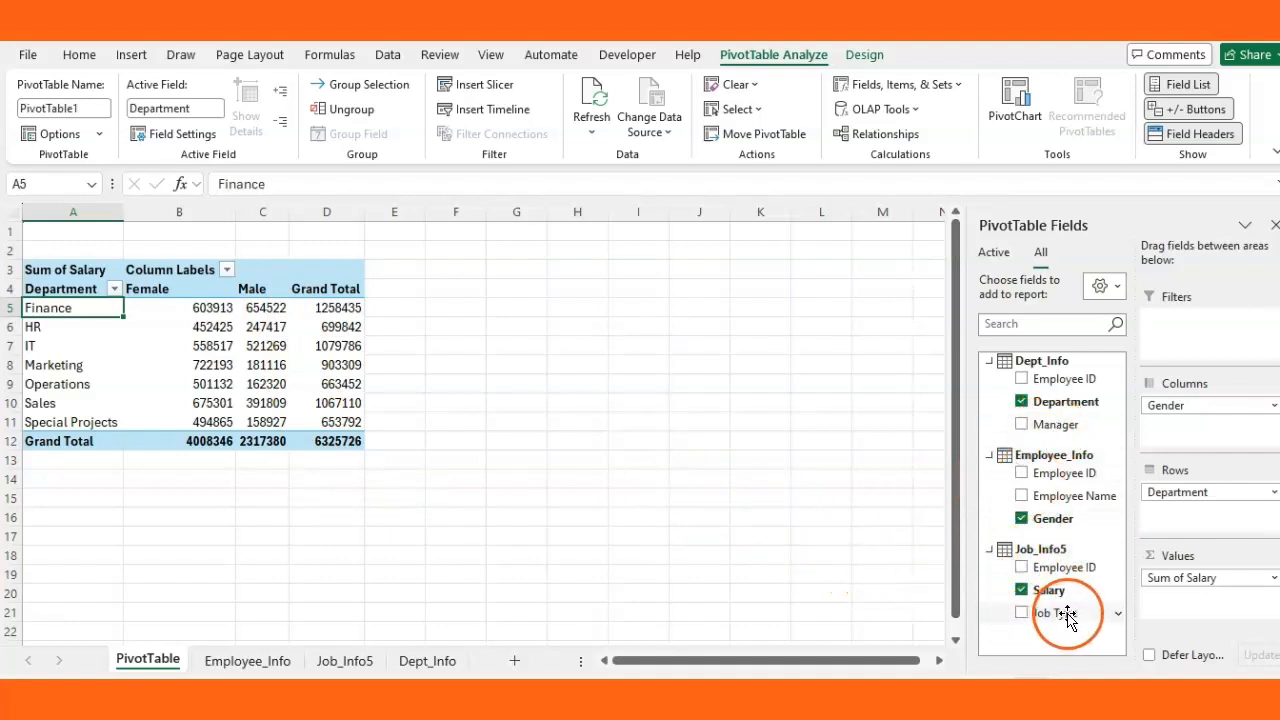
Replace the Department field in the PivotTable rows with the Manager field from Dept_Info.
left_click(1190, 497)
left_click_drag(1190, 497, 791, 391)
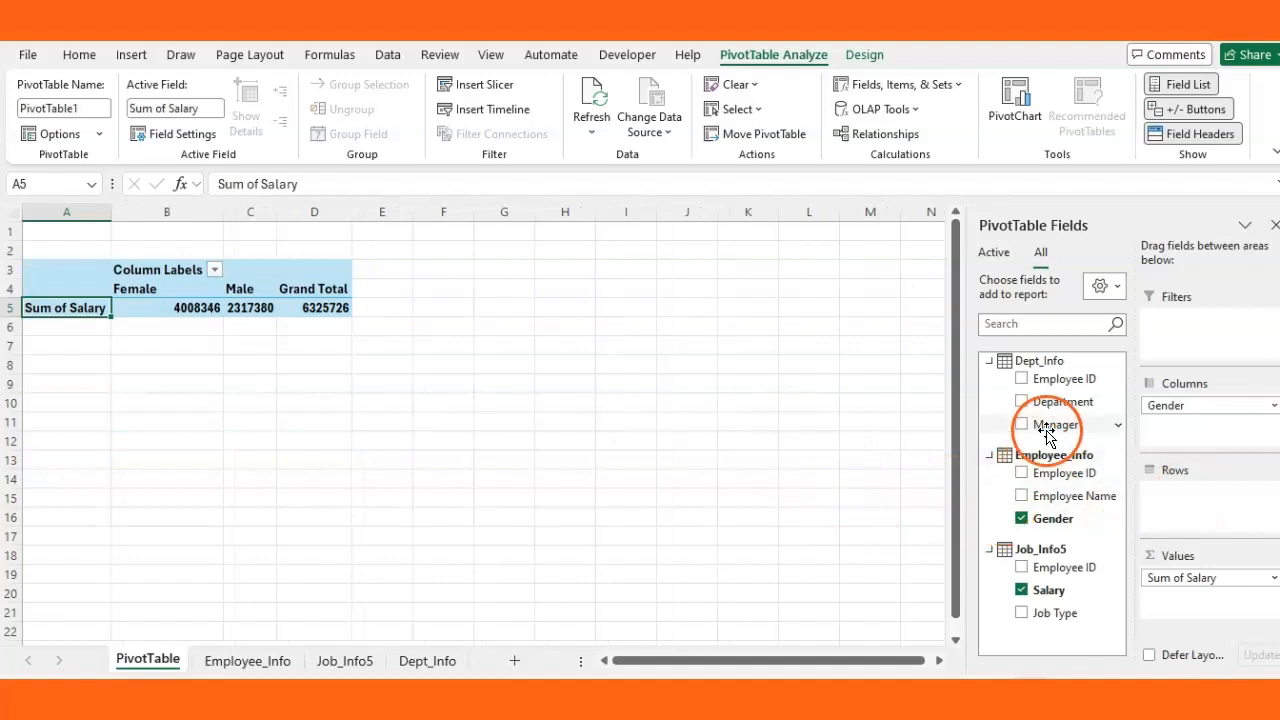
left_click_drag(1038, 424, 1179, 490)
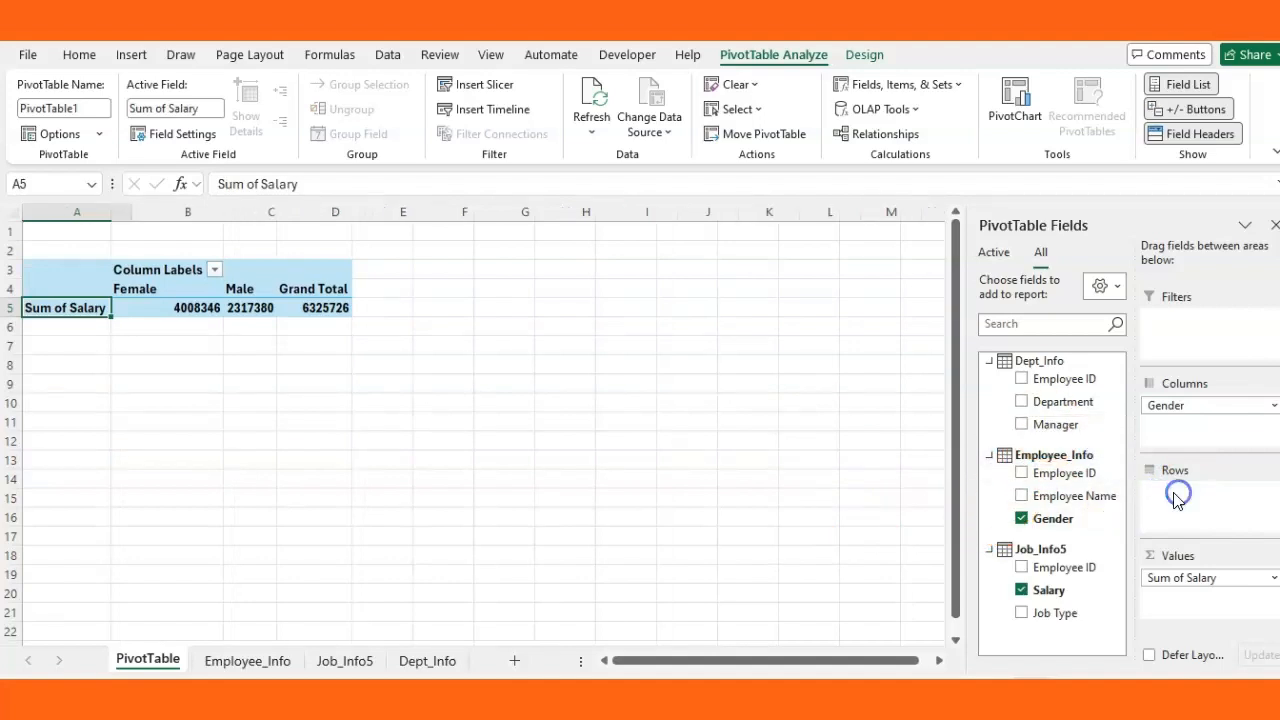